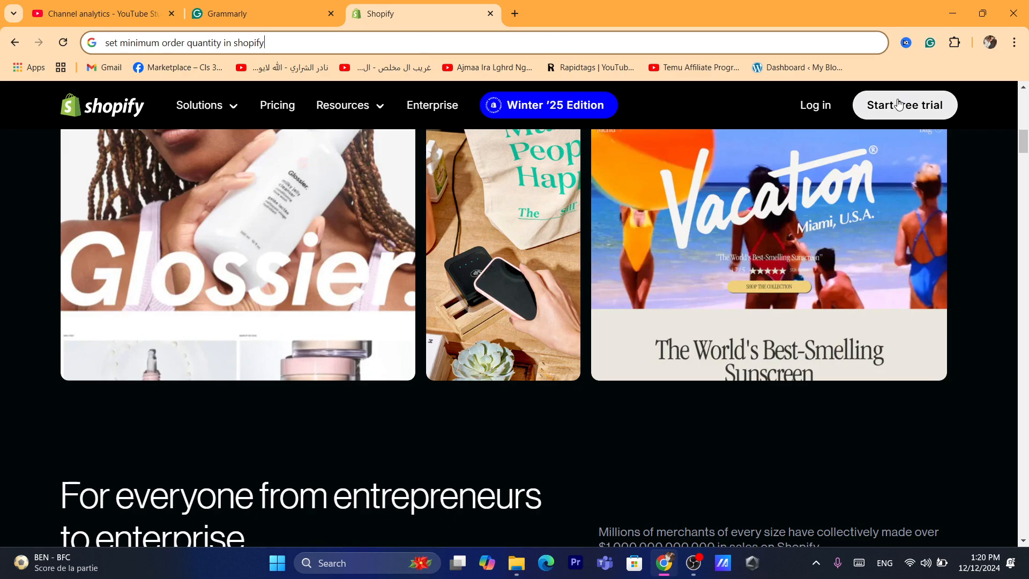
left_click_drag(1026, 140, 1026, 152)
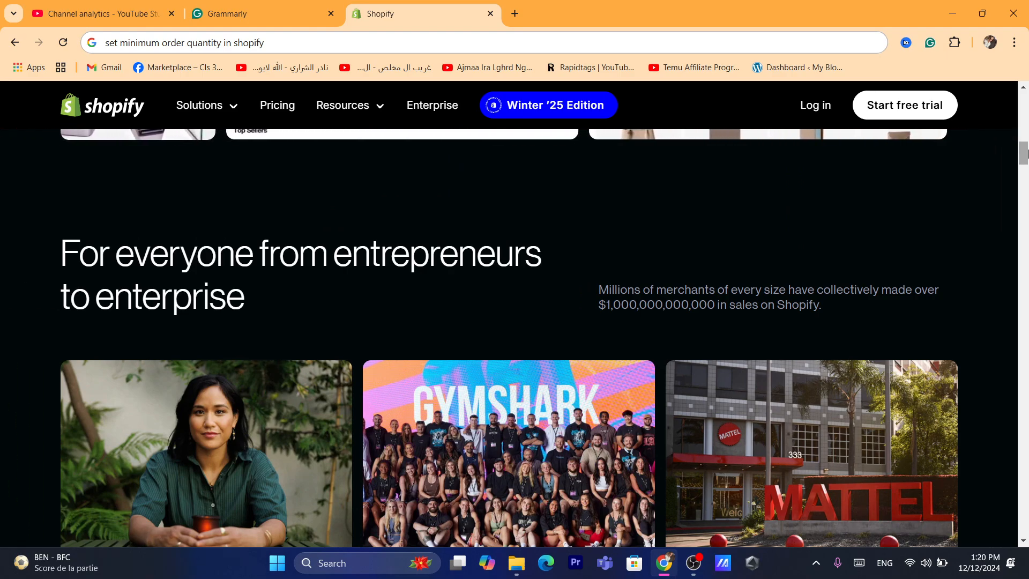
left_click_drag(1027, 152, 1027, 238)
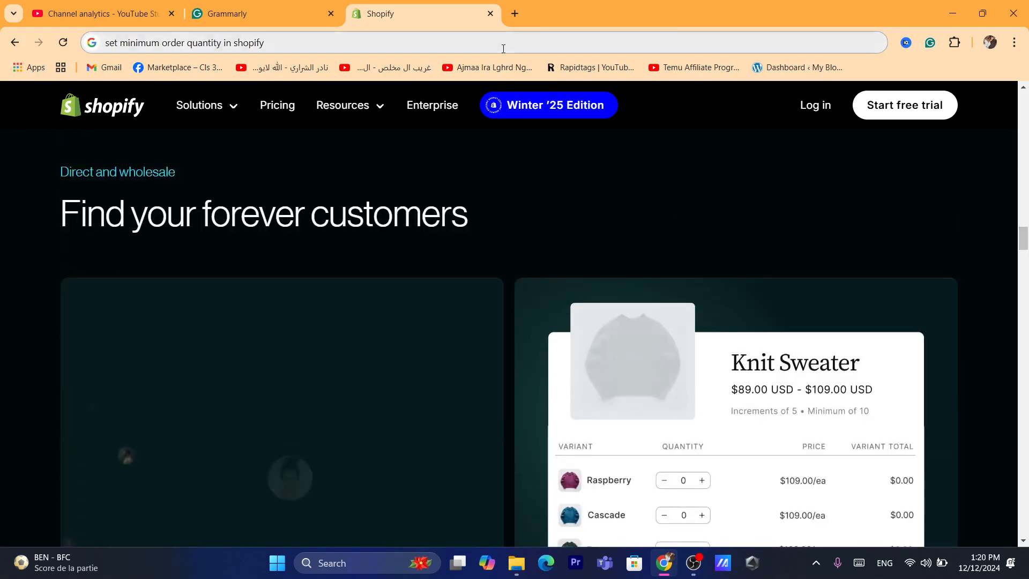
left_click(461, 48)
left_click(497, 49)
type("D")
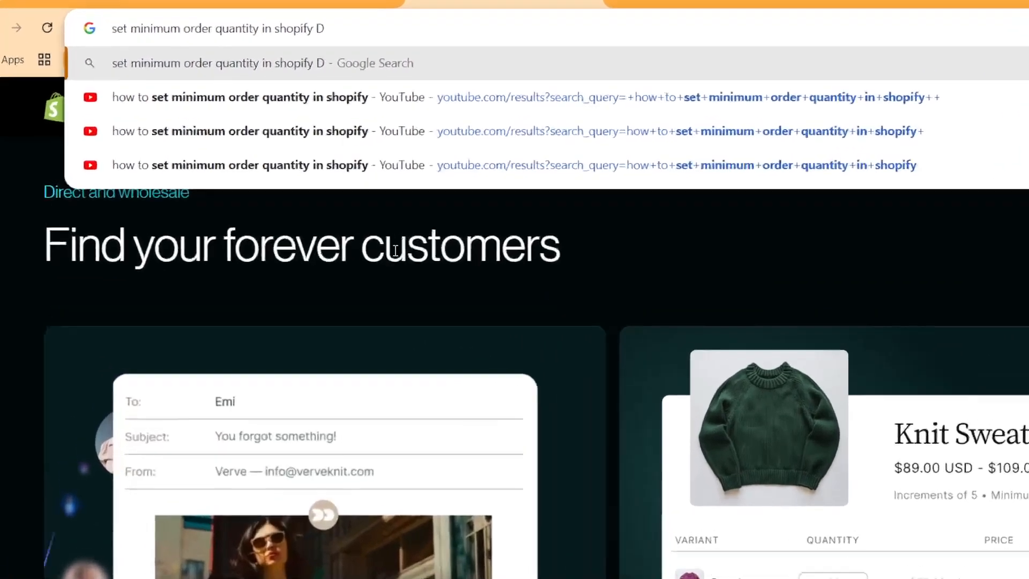
left_click(764, 210)
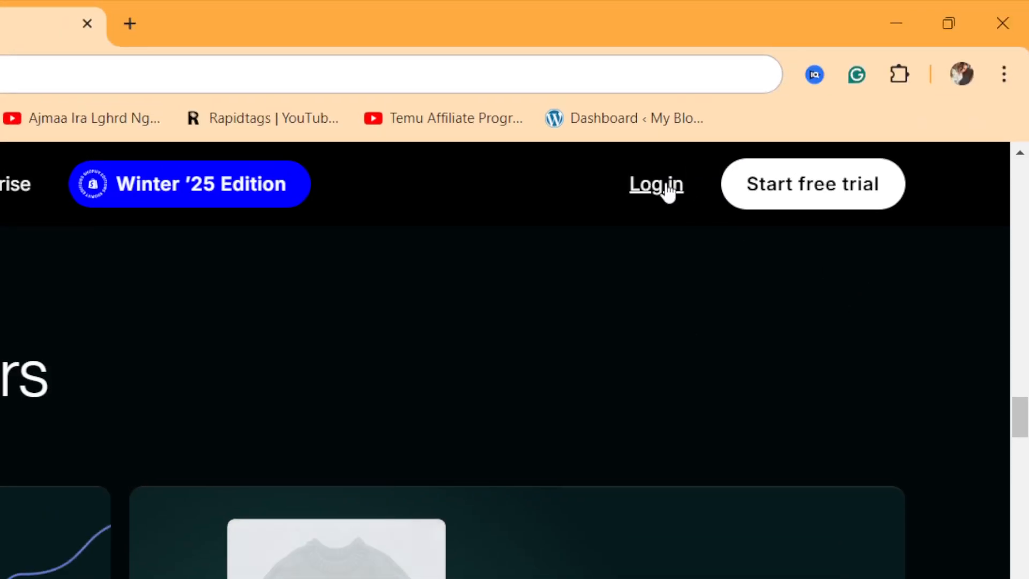
- Log in to the Shopify store admin and open its Apps and sales channels settings
left_click(666, 188)
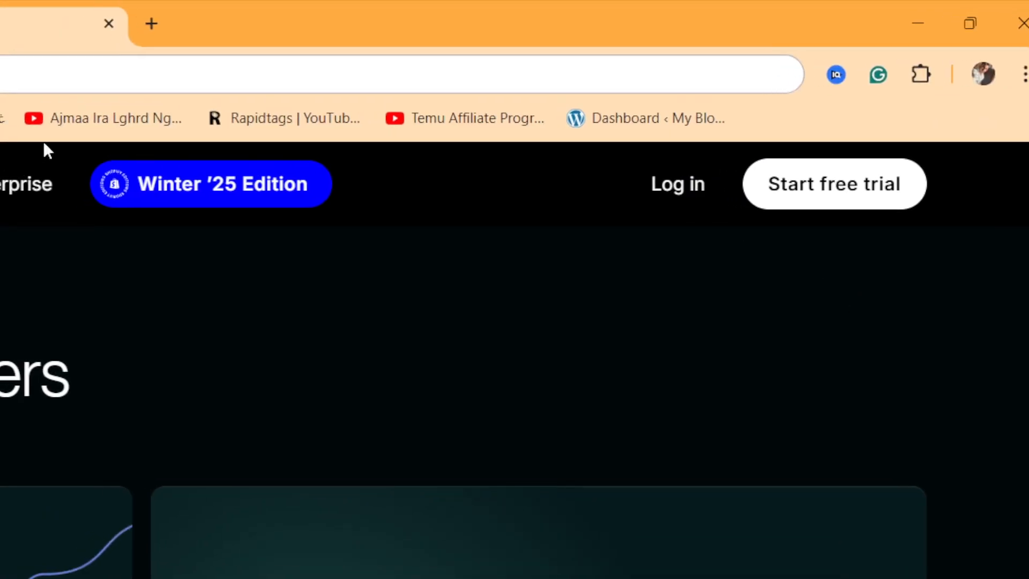
left_click(184, 66)
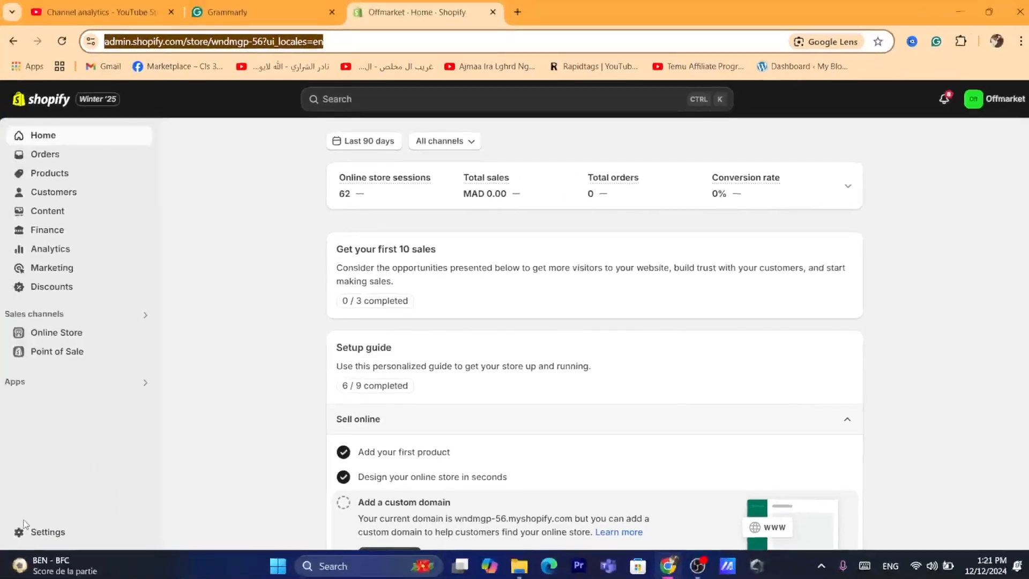
left_click(26, 534)
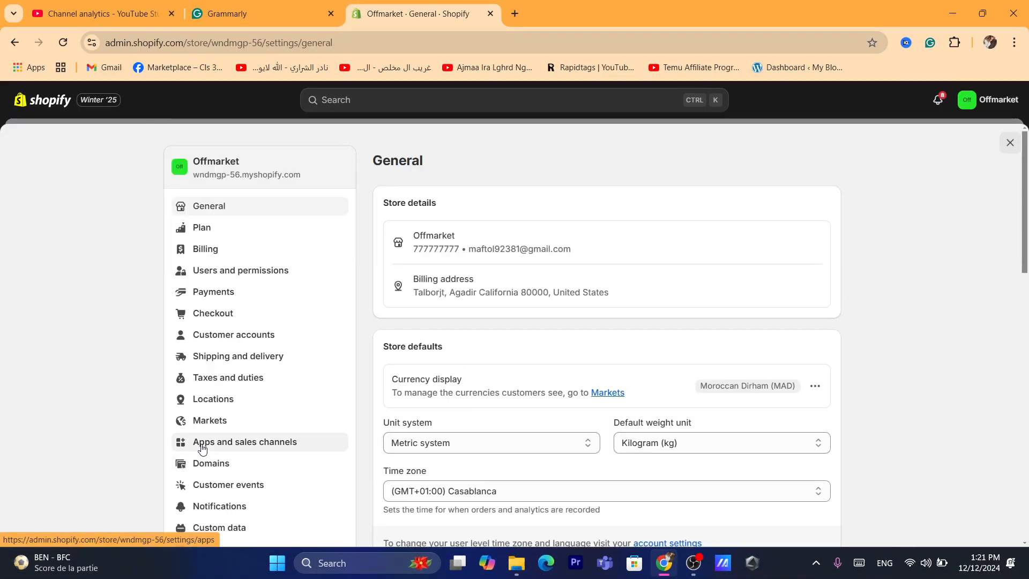
left_click(201, 449)
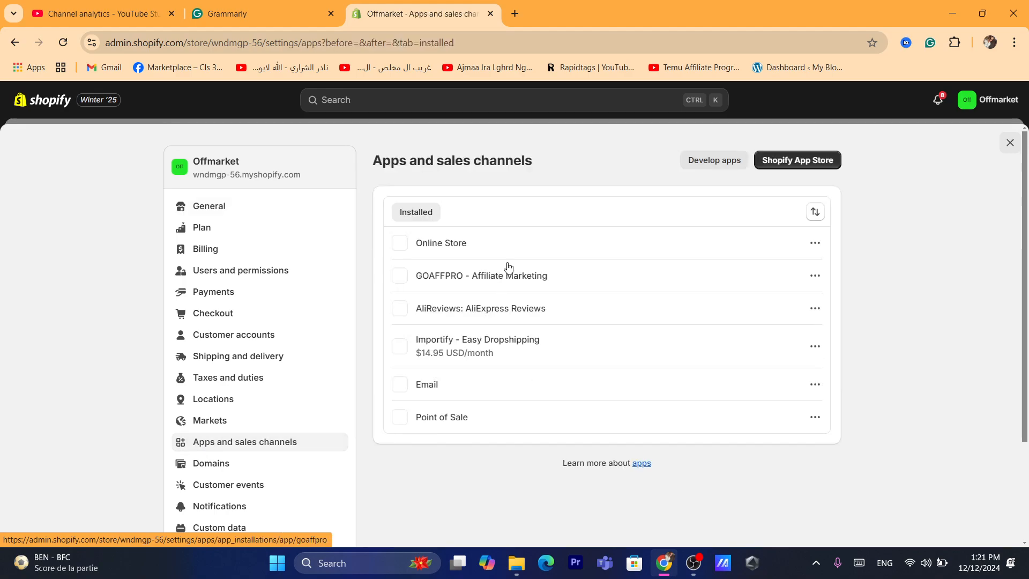
- Open the Shopify App Store with the existing account and search it for "set minimum order quantity in shopify"
left_click(794, 167)
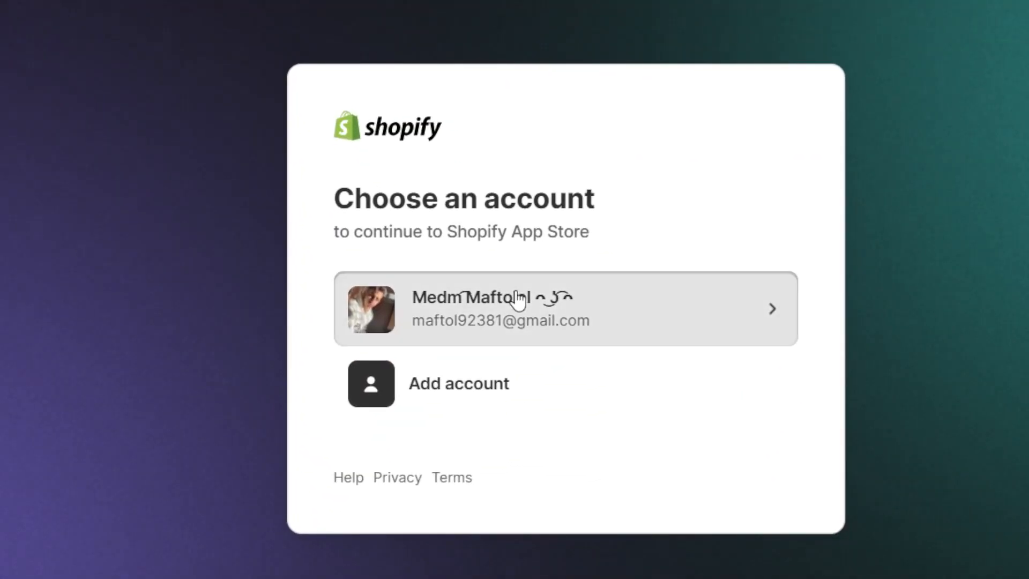
left_click(517, 298)
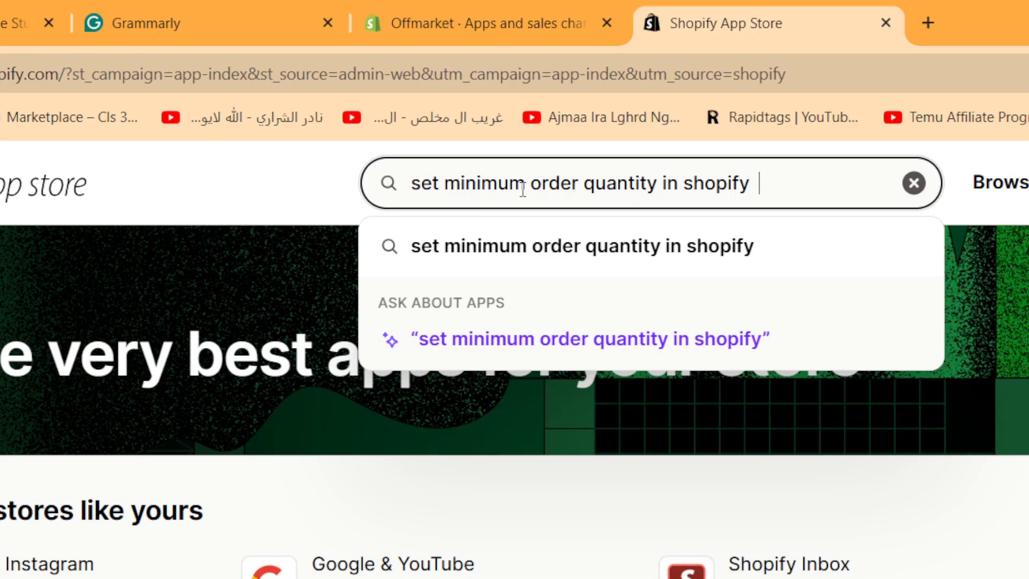
key("Return")
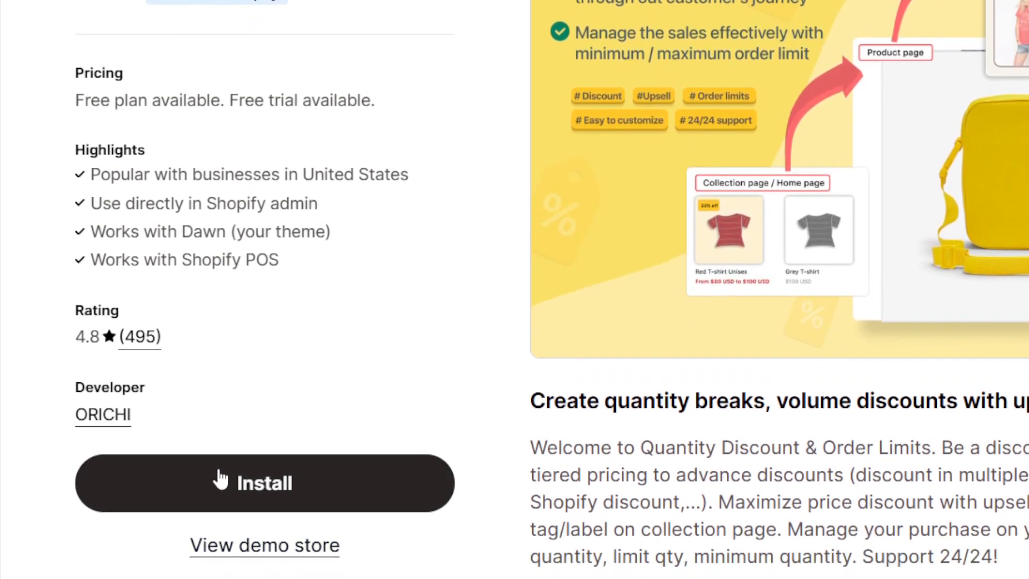
- Install the OC Quantity Breaks & Limit app and approve its requested data access
left_click(281, 529)
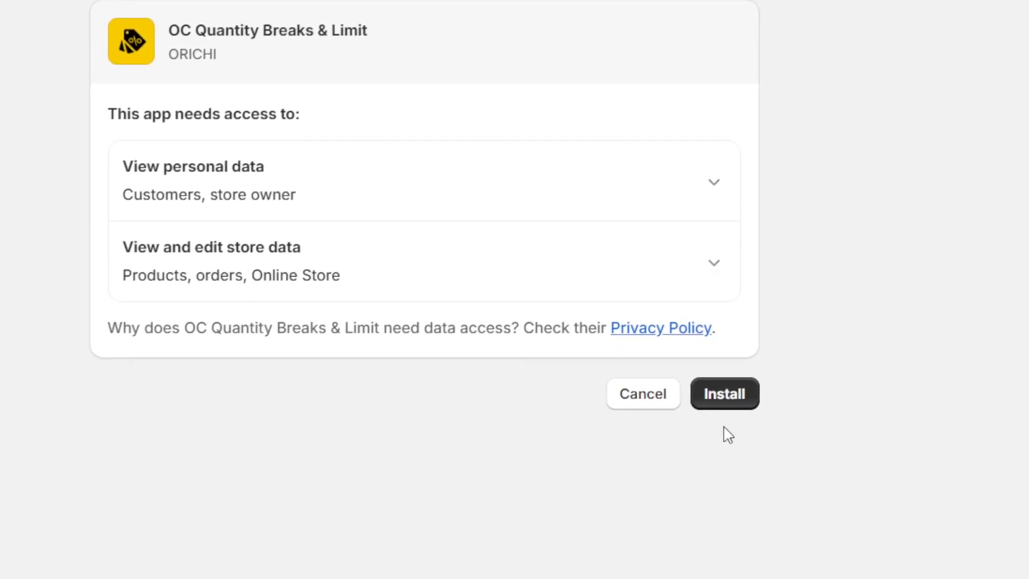
left_click(723, 397)
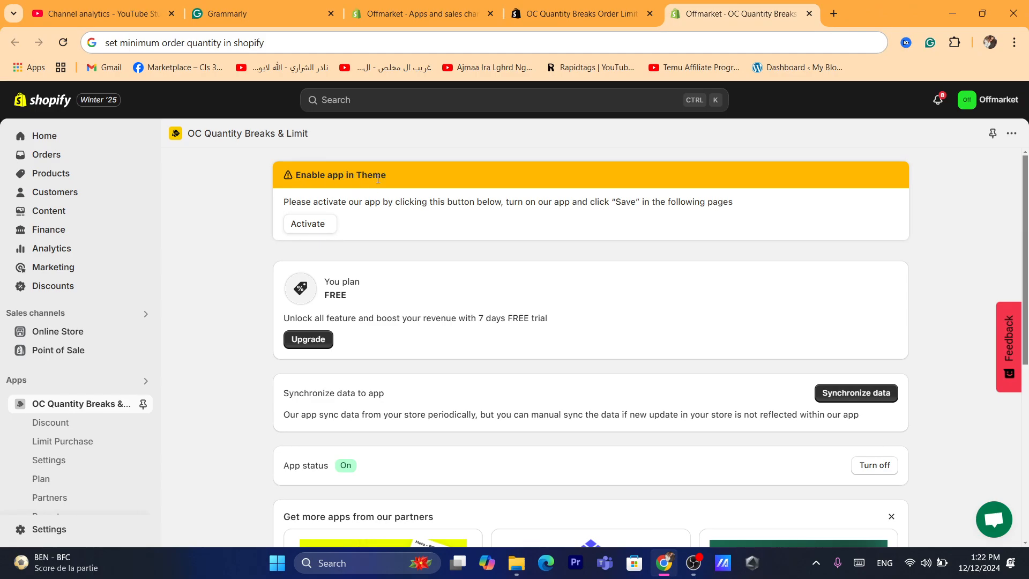
- Activate the Orichi Quantity Discount app embed in the Dawn theme and save the theme
left_click(305, 231)
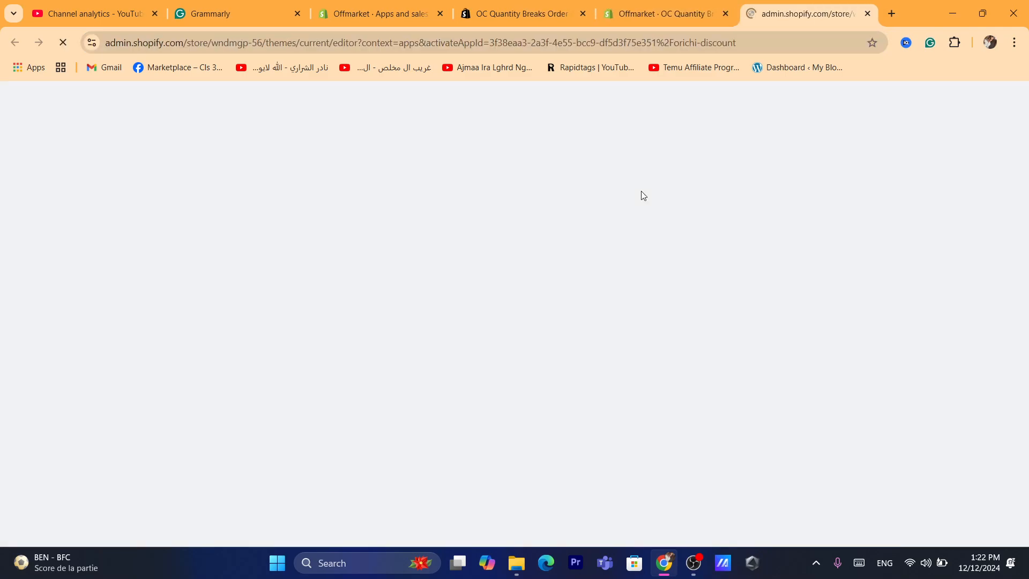
left_click(695, 51)
type("d video youtube")
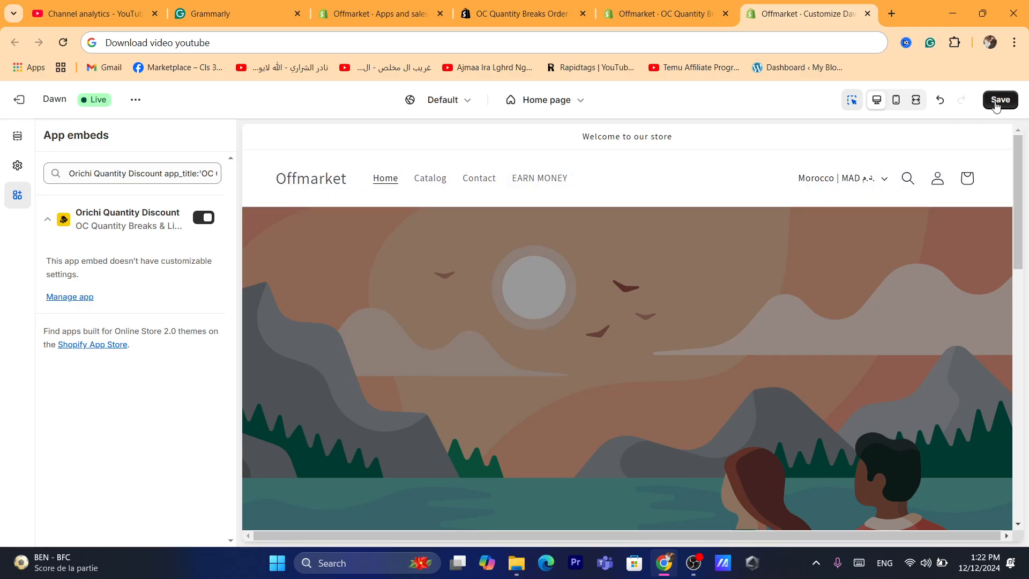
left_click(1005, 102)
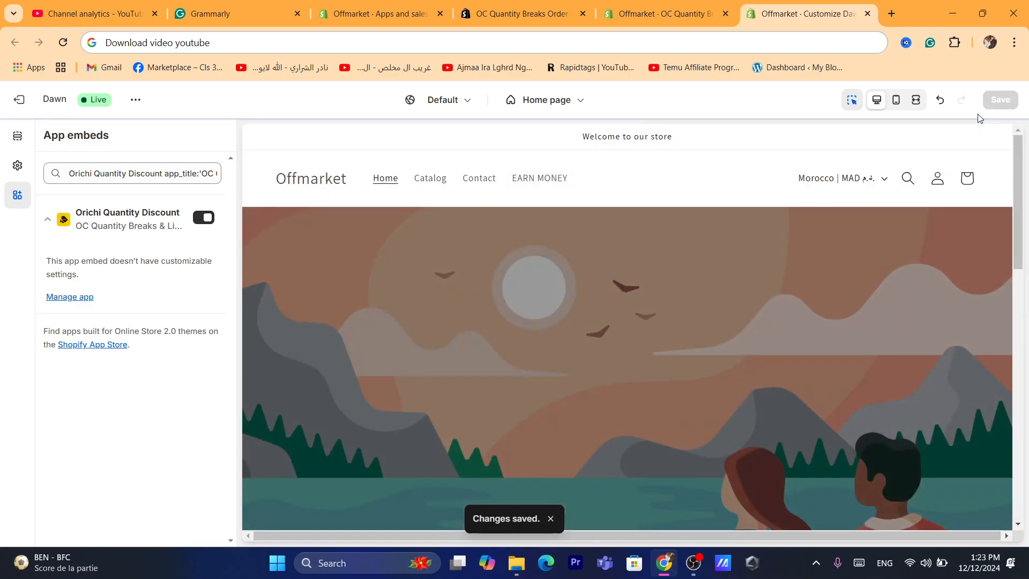
- Reload the OC Quantity Breaks & Limit app page in the store admin and start a new product limit under Limit Purchase
left_click(636, 42)
type("d")
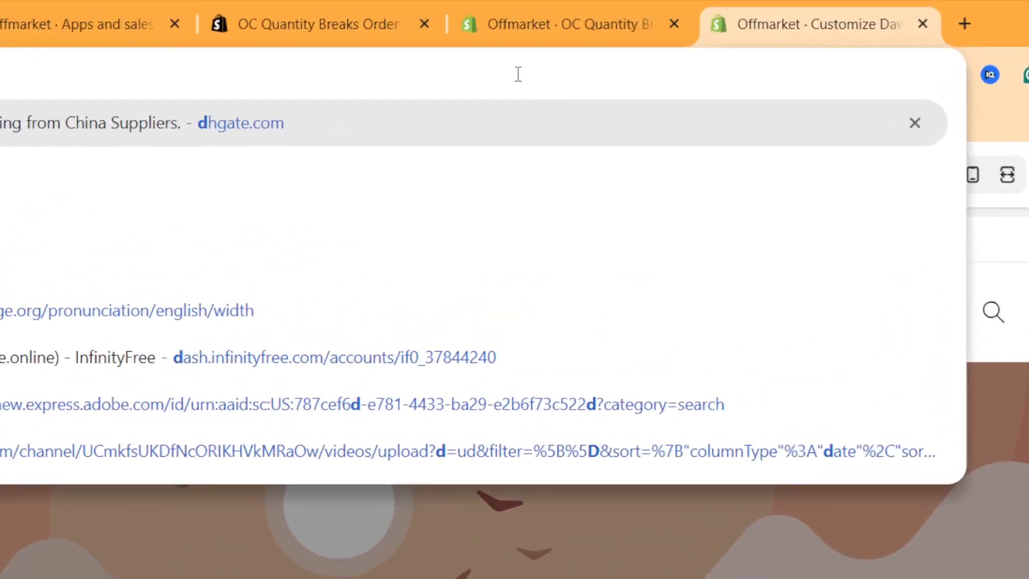
left_click(631, 18)
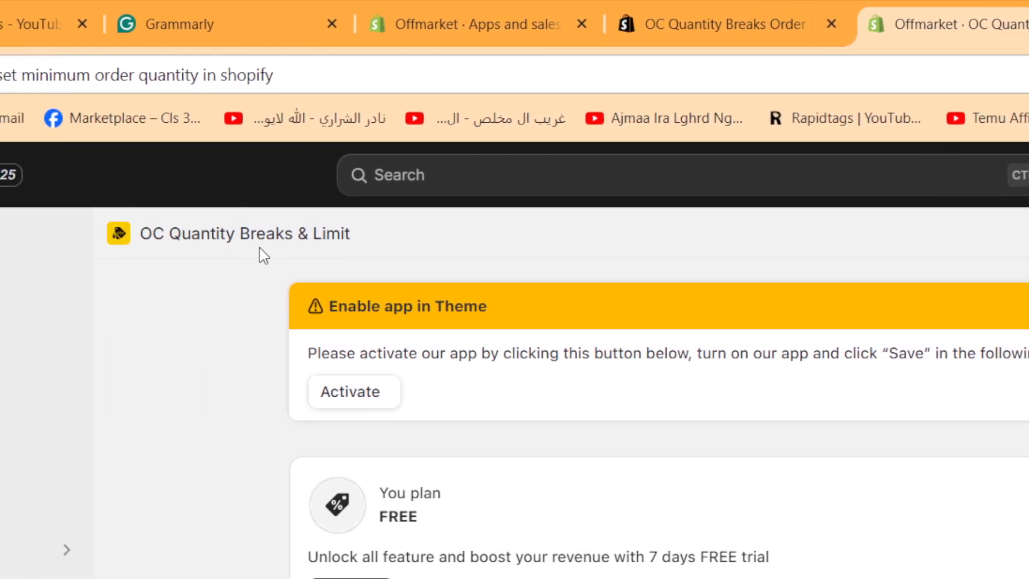
left_click(9, 74)
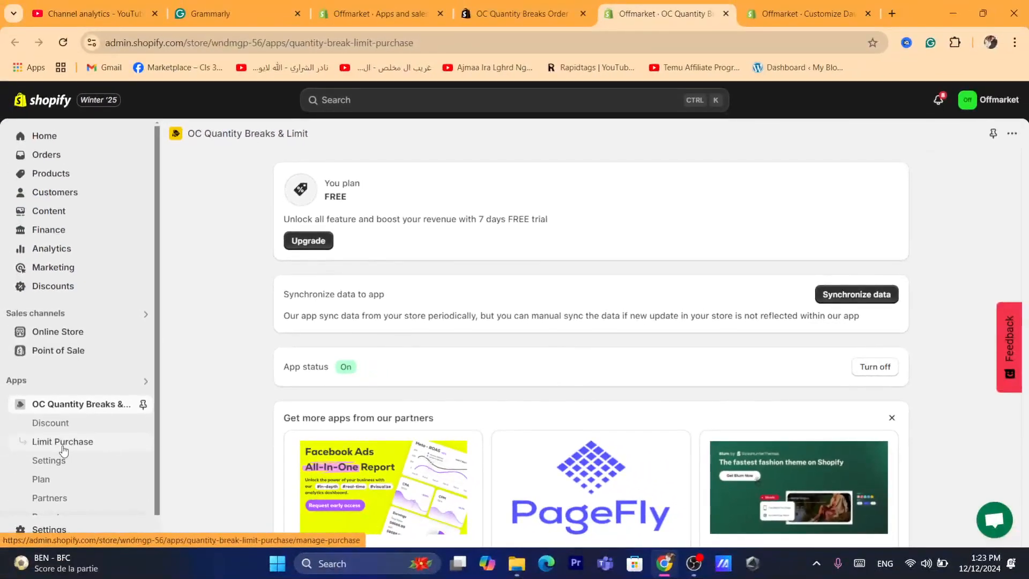
left_click(10, 539)
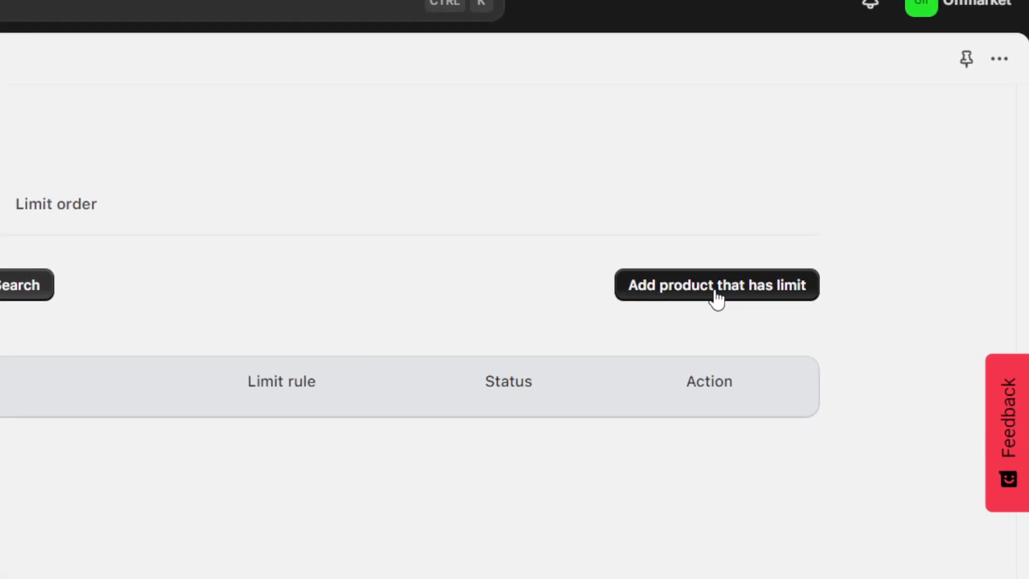
left_click(717, 290)
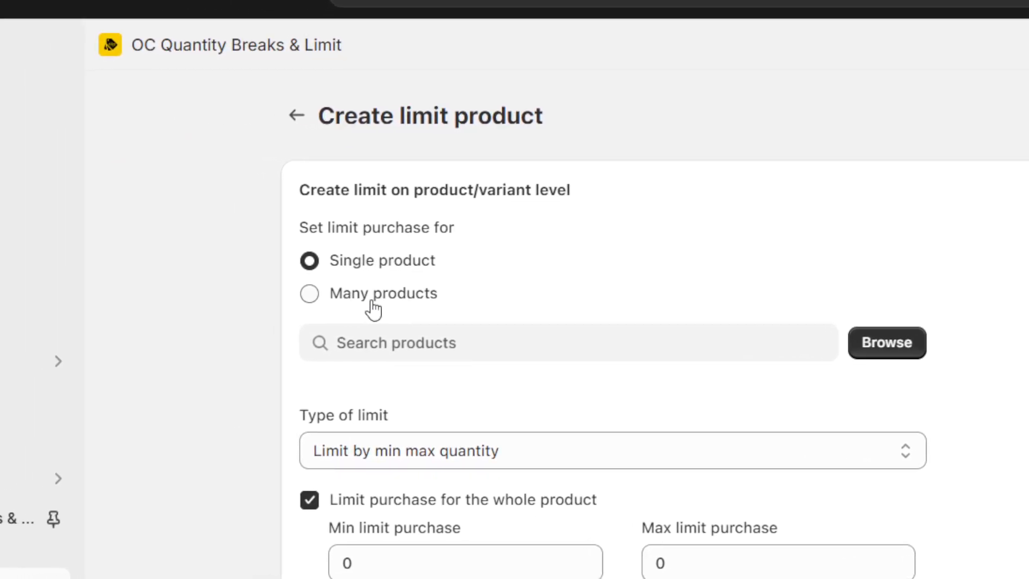
- Set the limit for a single product and add Wholesale Private Label Professional Liquid Natural Vegan
left_click(372, 304)
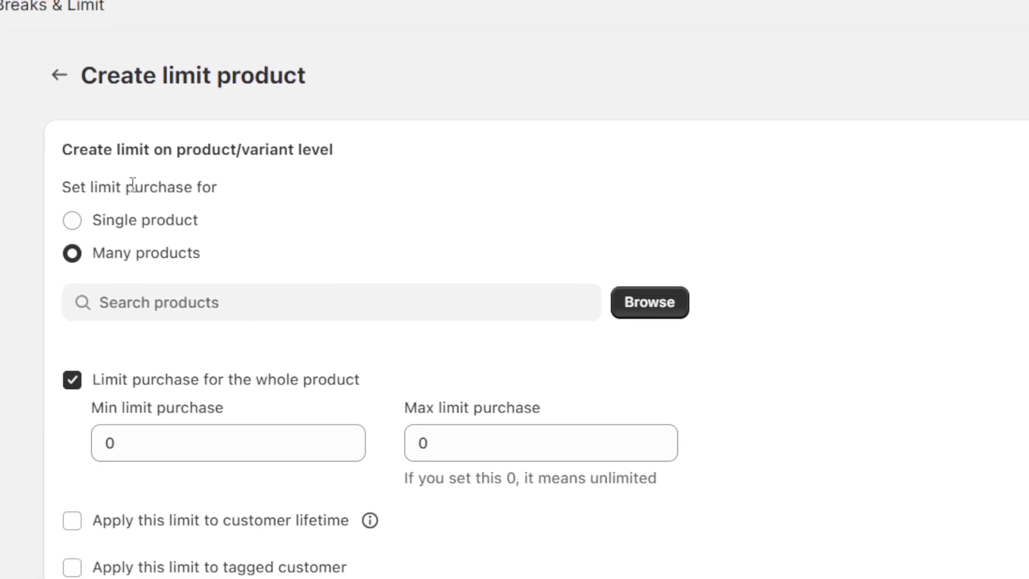
left_click(144, 222)
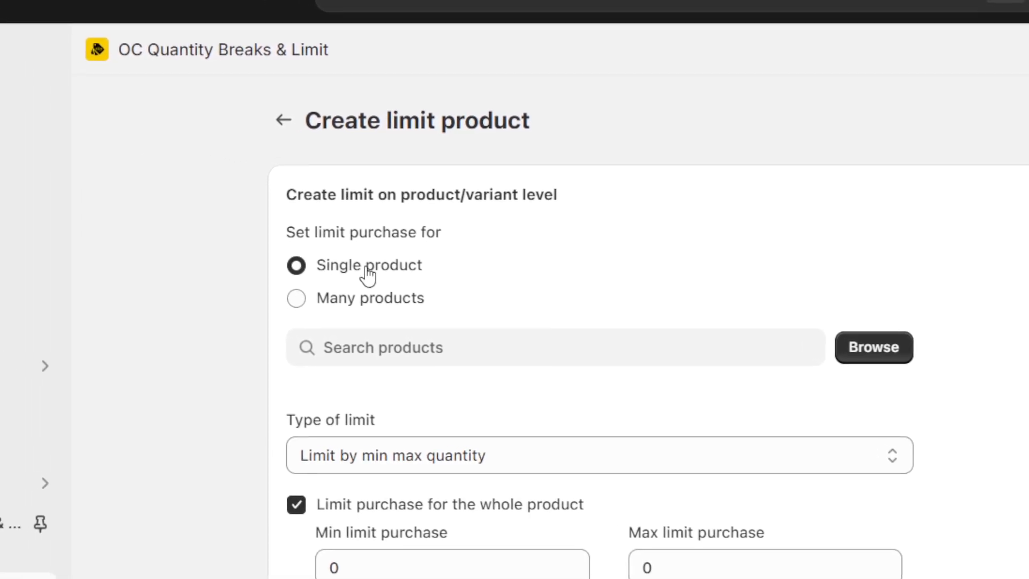
left_click(839, 348)
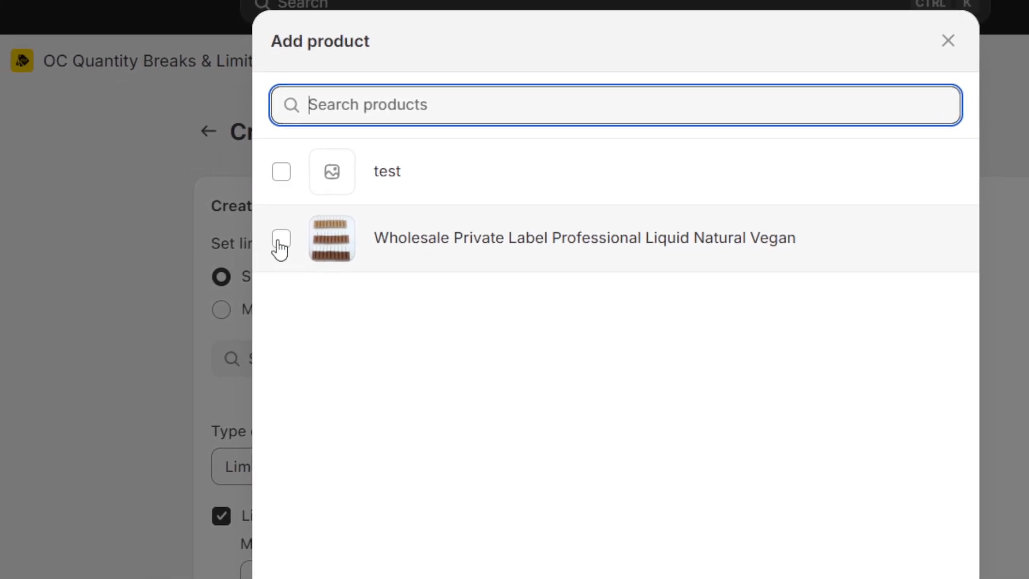
left_click(281, 239)
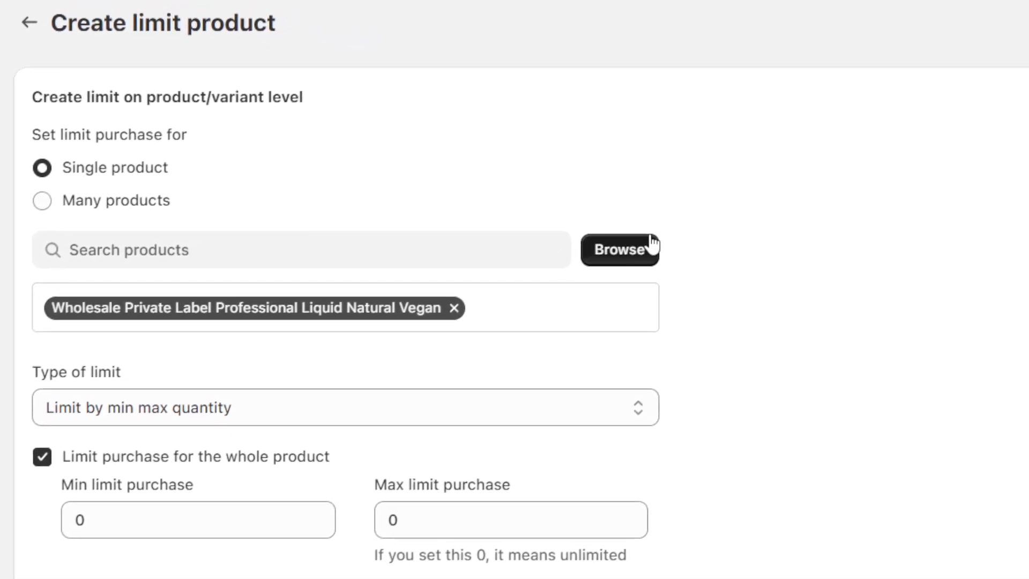
left_click(598, 266)
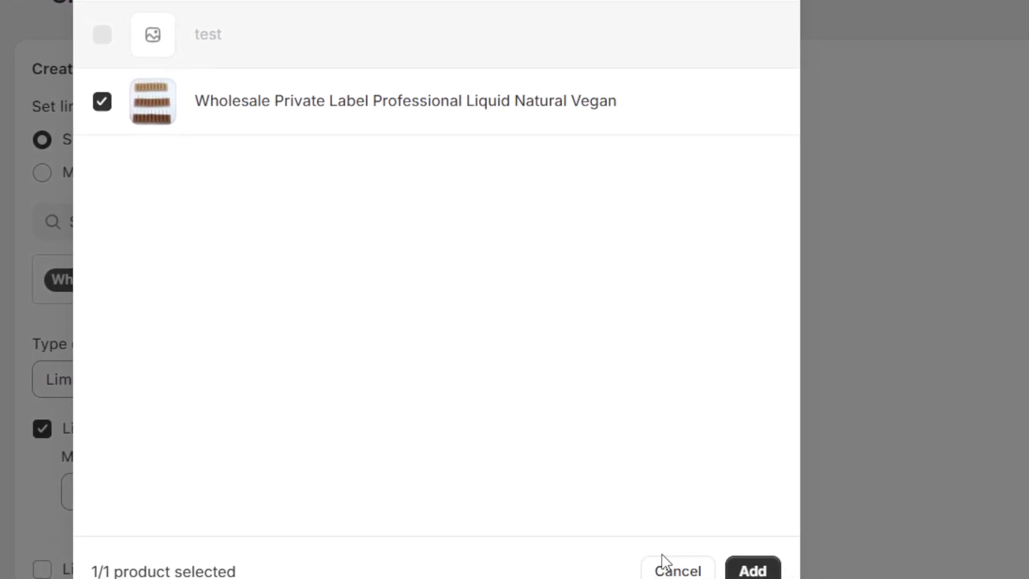
left_click(628, 536)
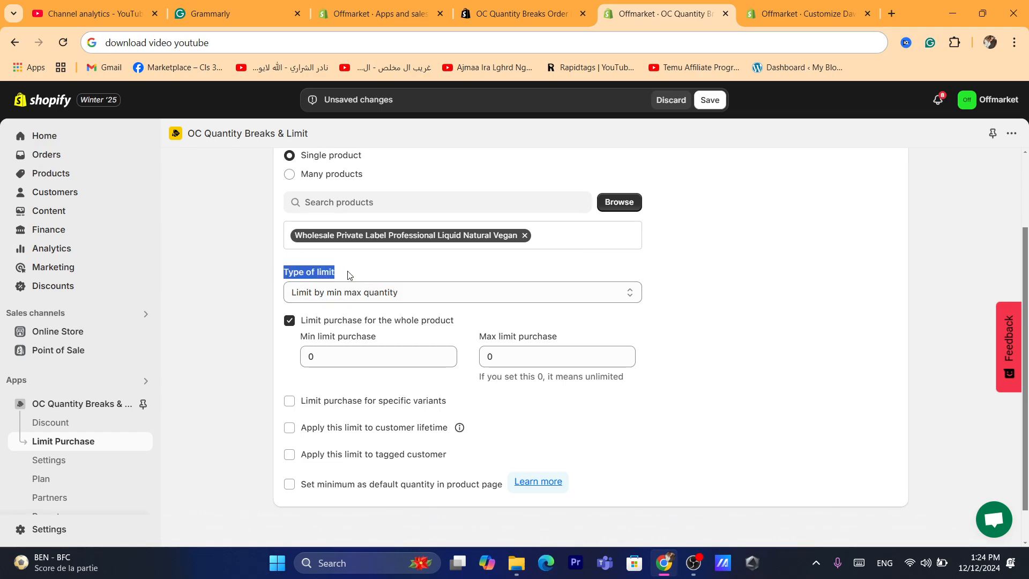
- Choose Limit by min max quantity for the whole product, with a minimum purchase of 2 and a maximum of 10
left_click(338, 295)
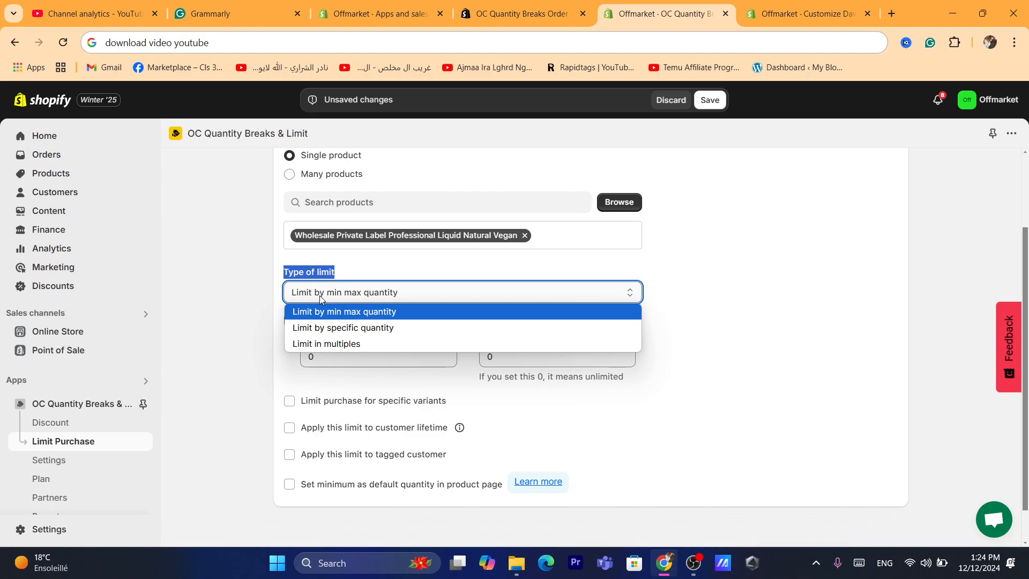
left_click(344, 312)
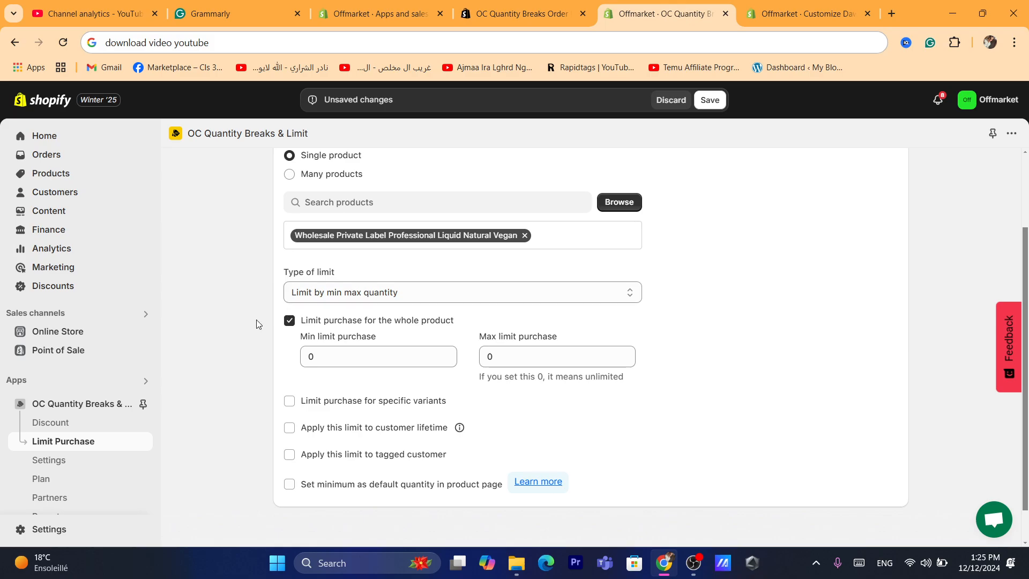
left_click(341, 357)
double_click(342, 358)
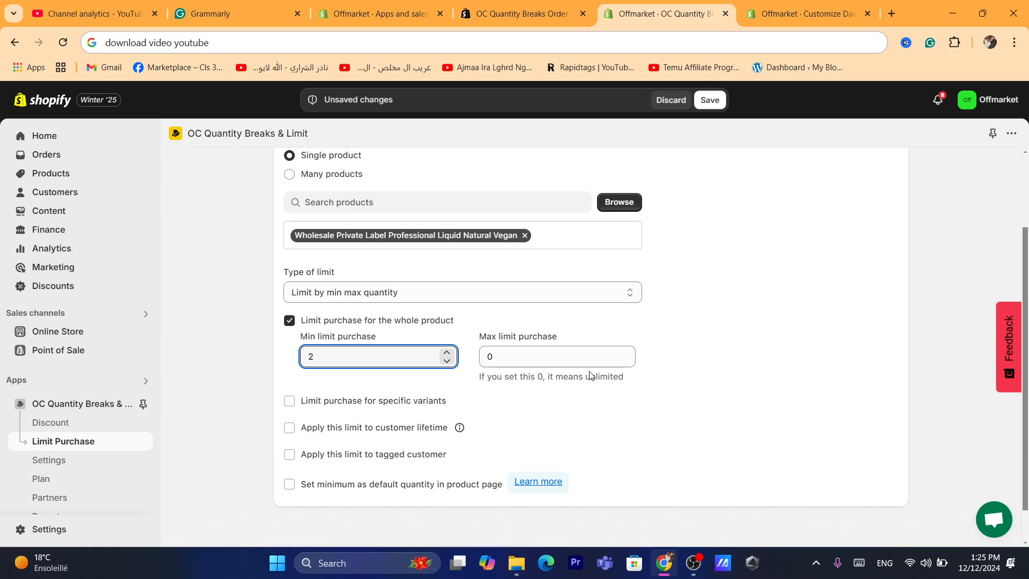
left_click(523, 363)
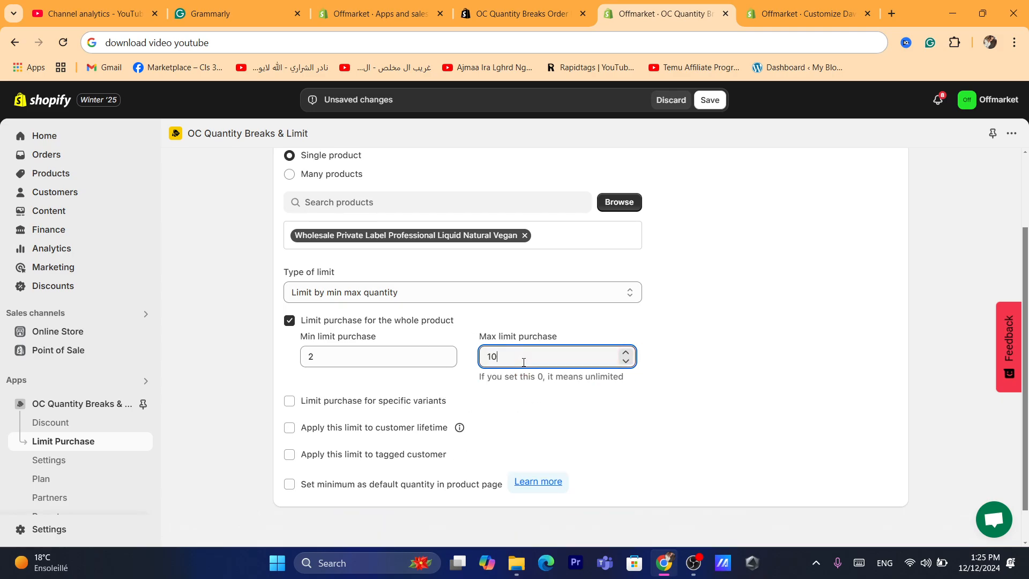
double_click(496, 360)
double_click(363, 359)
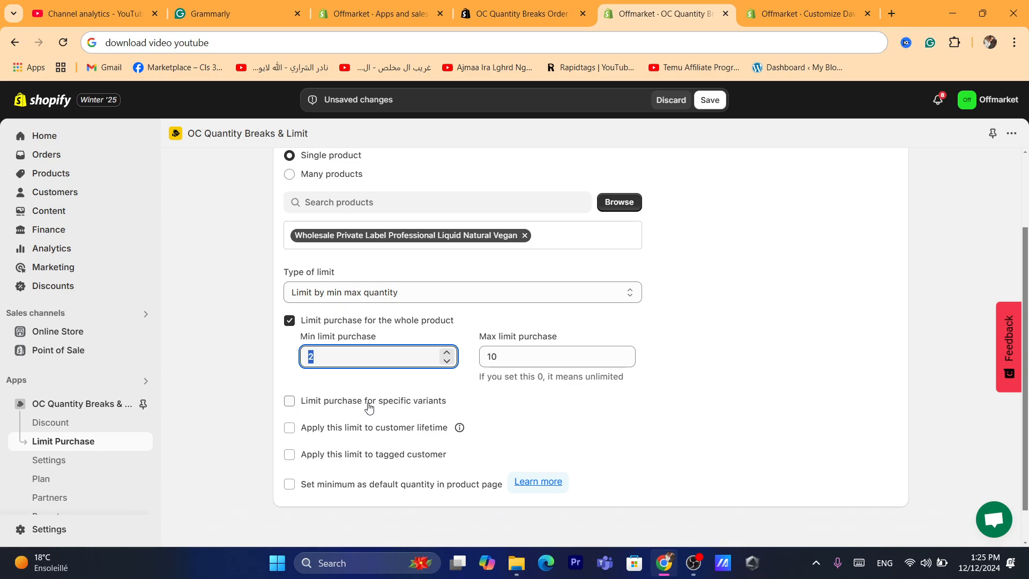
- Enable setting the minimum as the default quantity in the product page and save the product limit
left_click(290, 485)
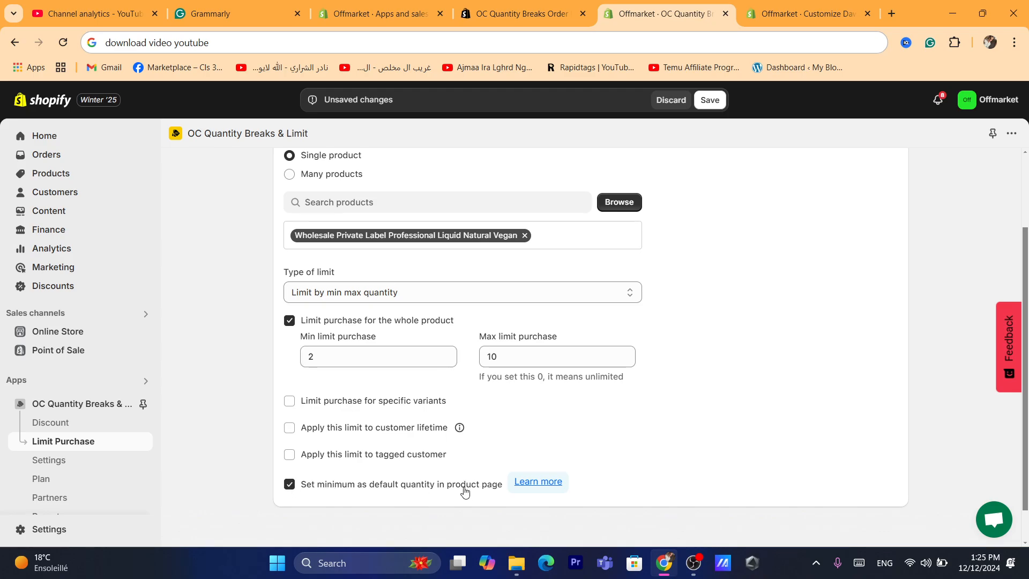
left_click(709, 100)
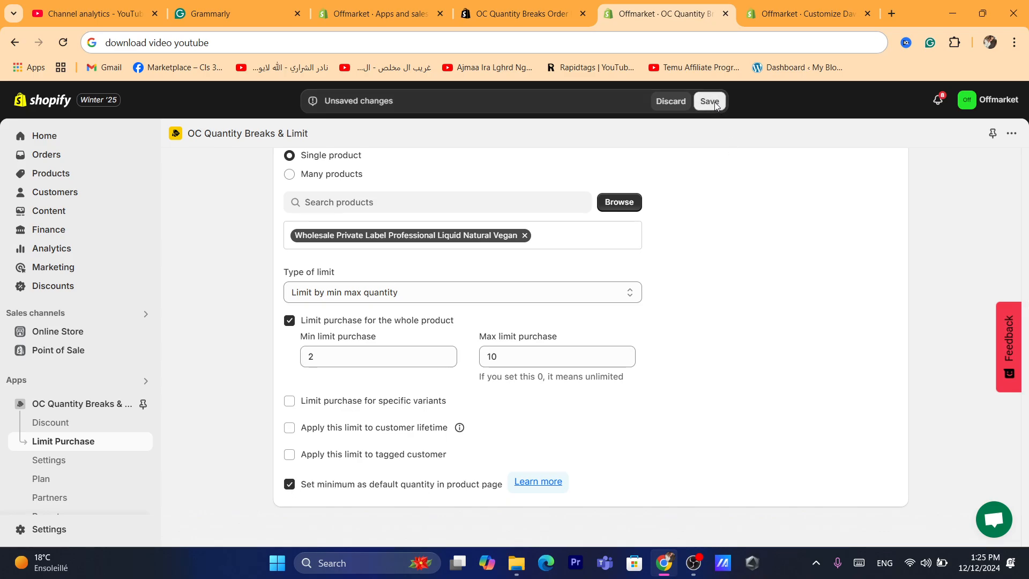
key("ctrl+l")
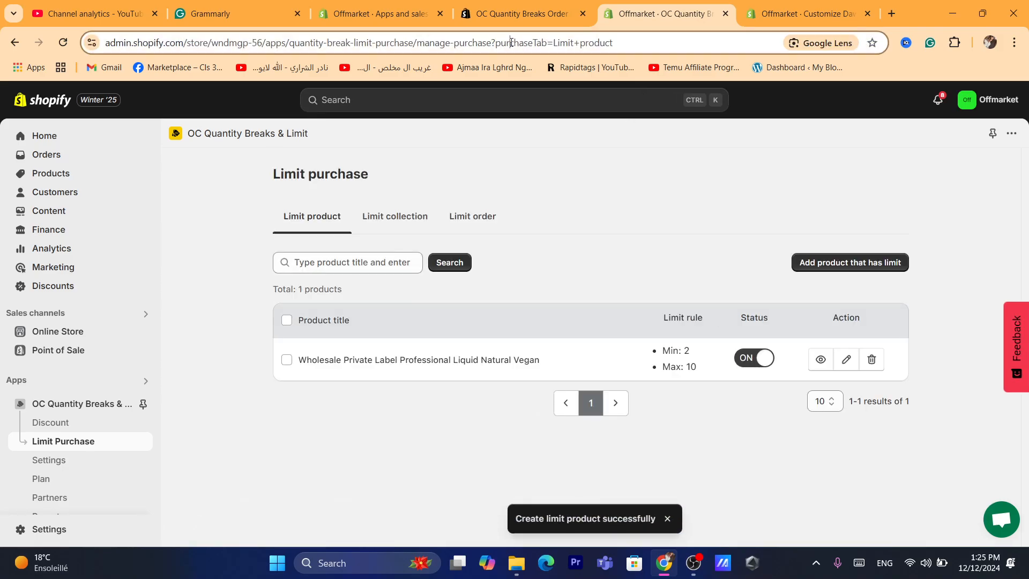
type("S")
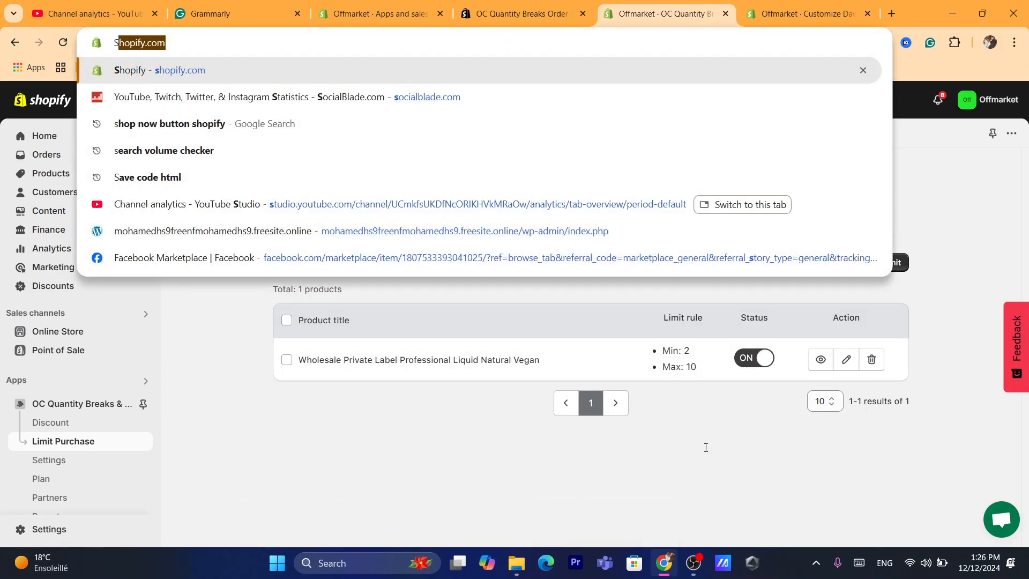
mouse_move(695, 569)
left_click(510, 529)
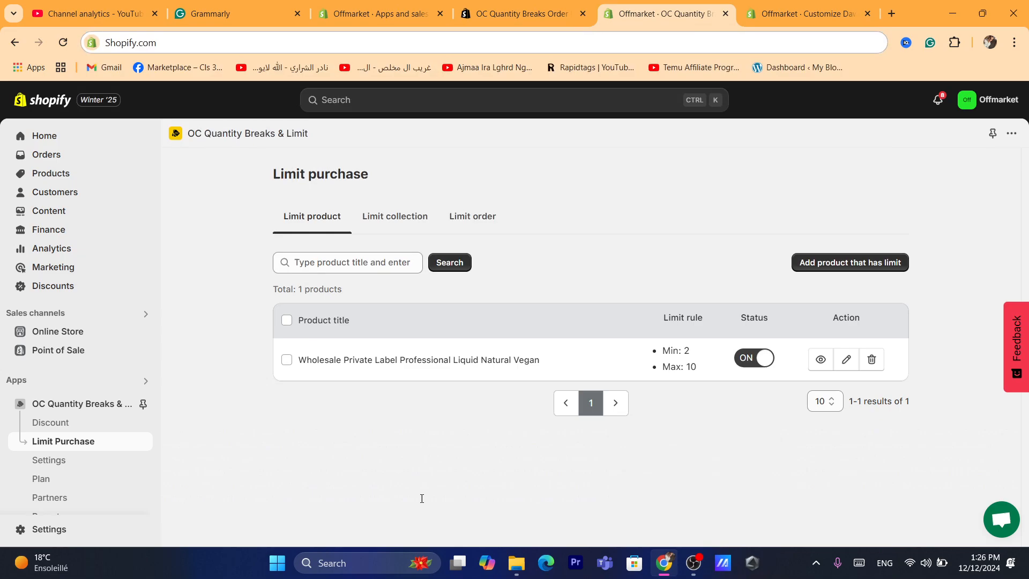
- View Wholesale Private Label Professional Liquid Natural Vegan in the online store and try its quantity selector at 2 and 1
left_click(38, 180)
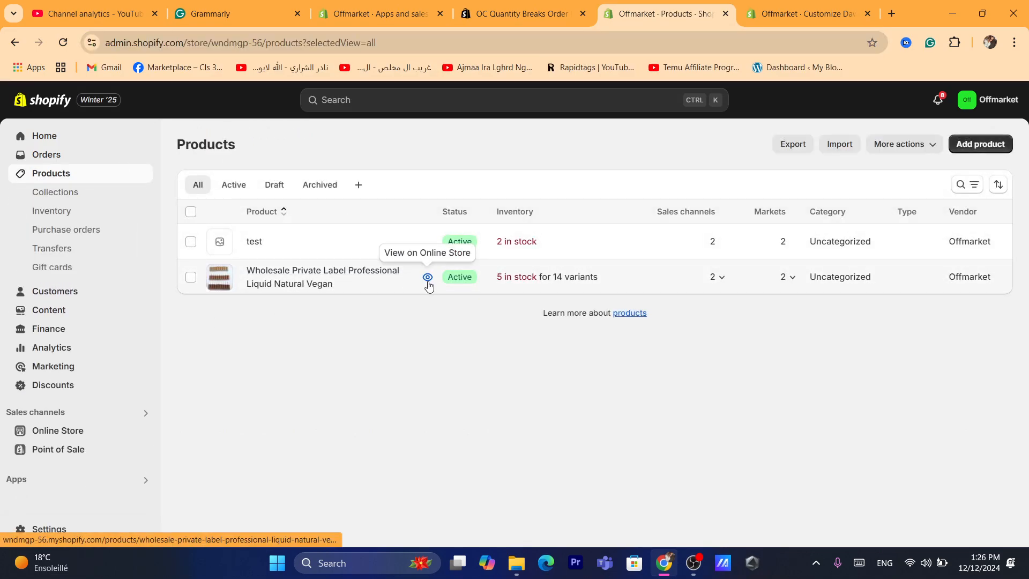
left_click(428, 276)
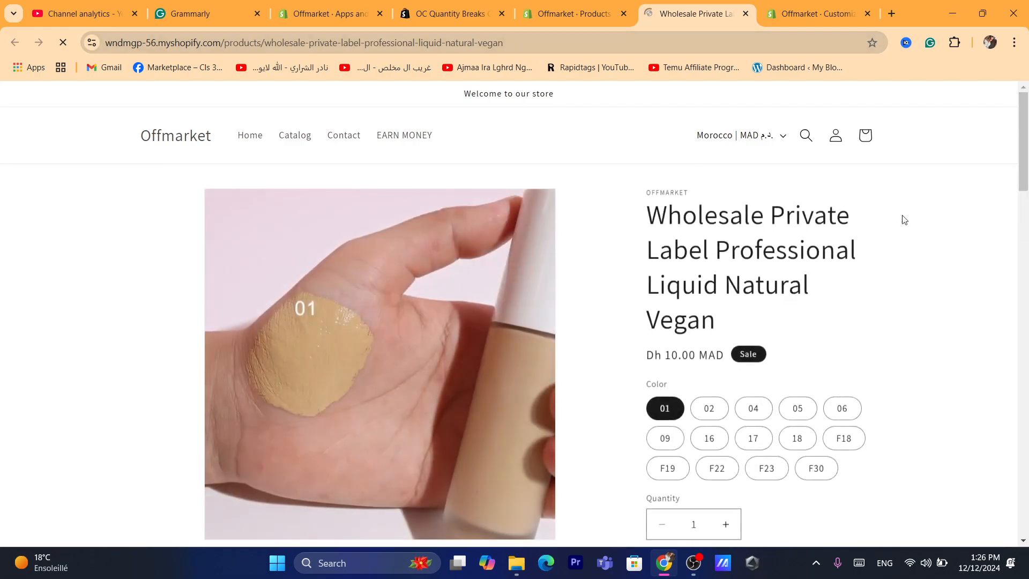
scroll(621, 313, "down", 3)
left_click(725, 393)
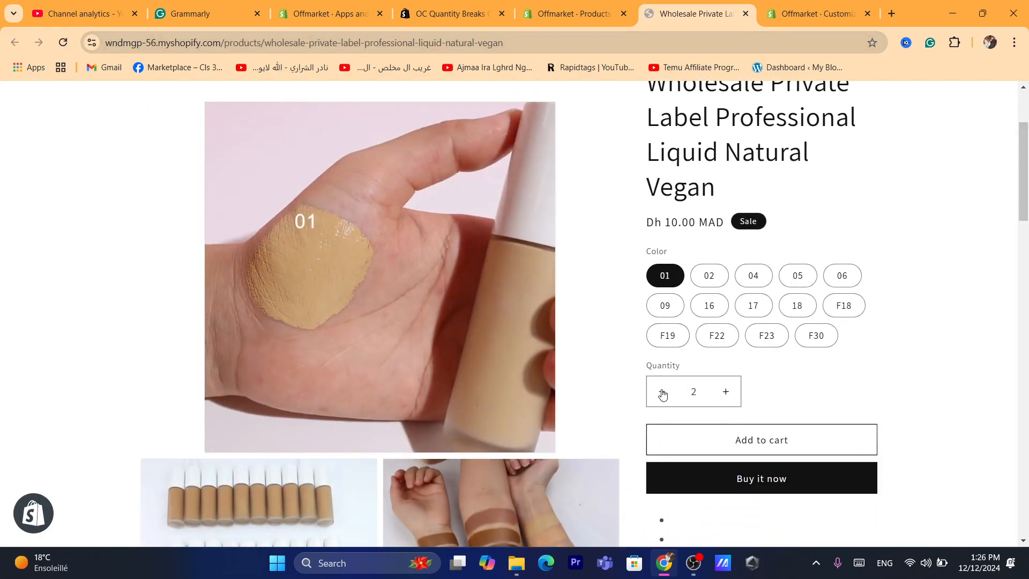
left_click(662, 393)
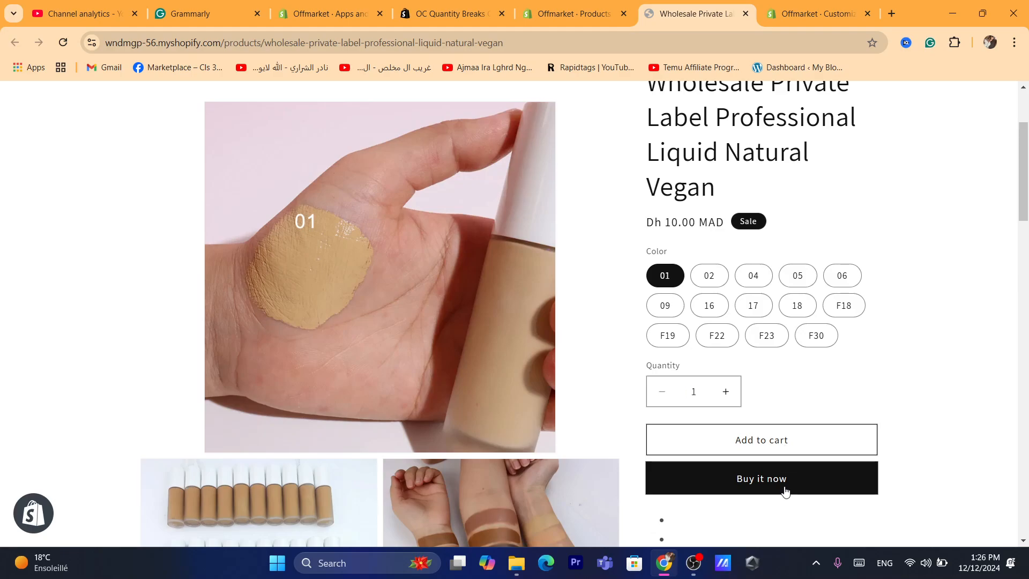
mouse_move(1028, 208)
left_mouse_down()
mouse_move(1027, 263)
mouse_move(1023, 206)
left_mouse_up()
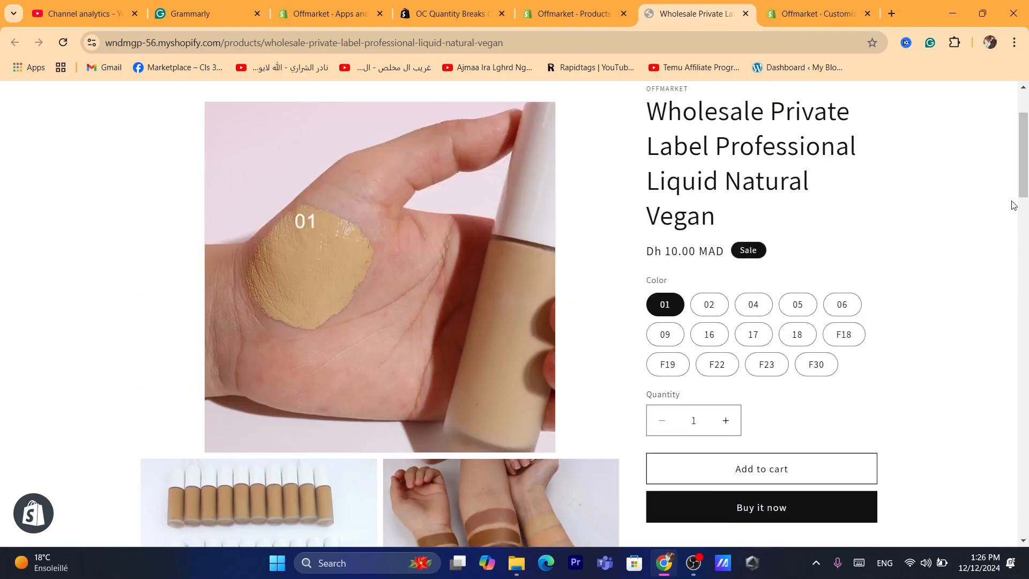
key("Tab")
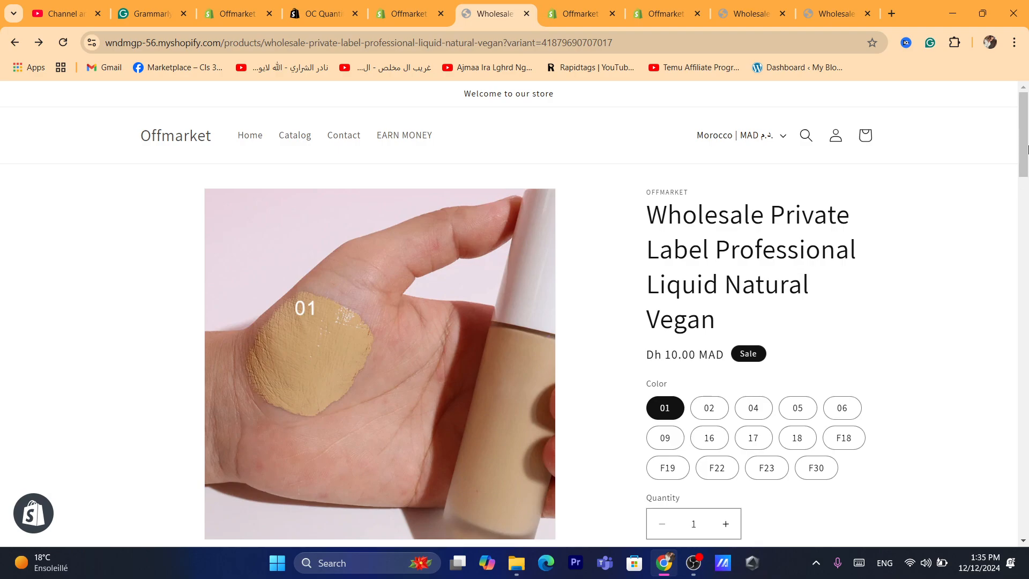
left_click_drag(1028, 149, 1028, 192)
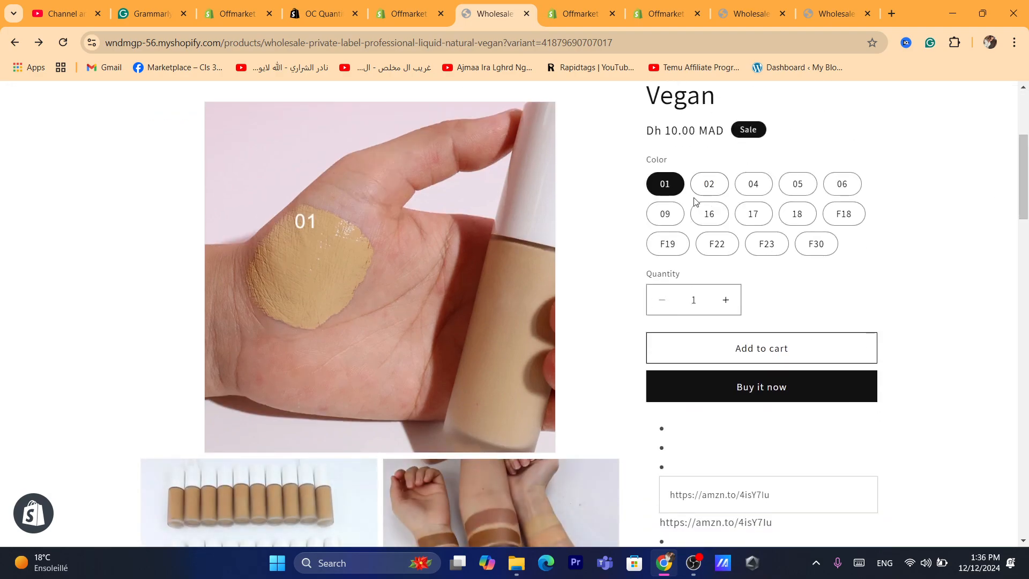
- Return to the store admin and open OC Quantity Breaks & Limit from the installed apps in the store settings
left_click(434, 6)
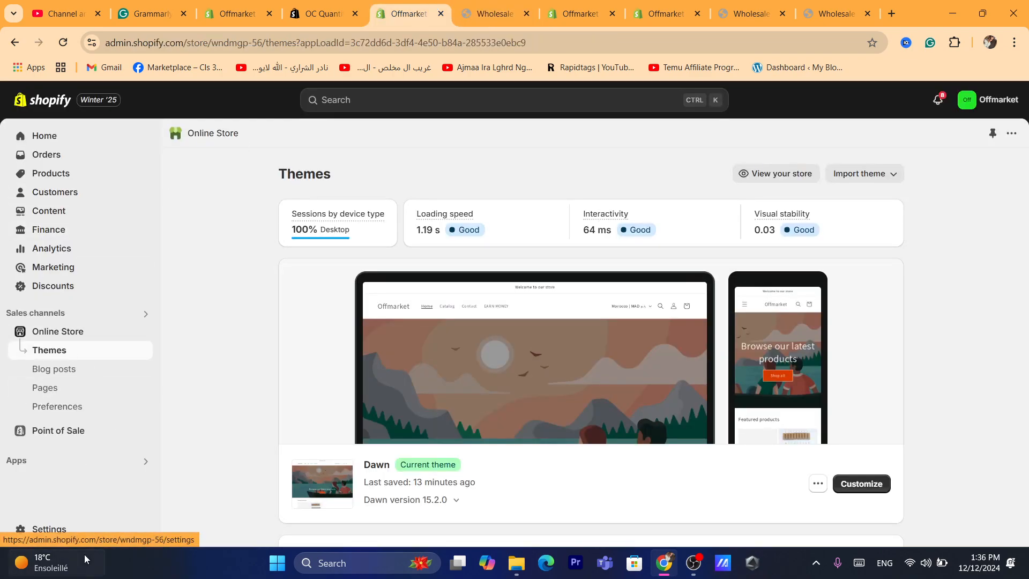
left_click(53, 539)
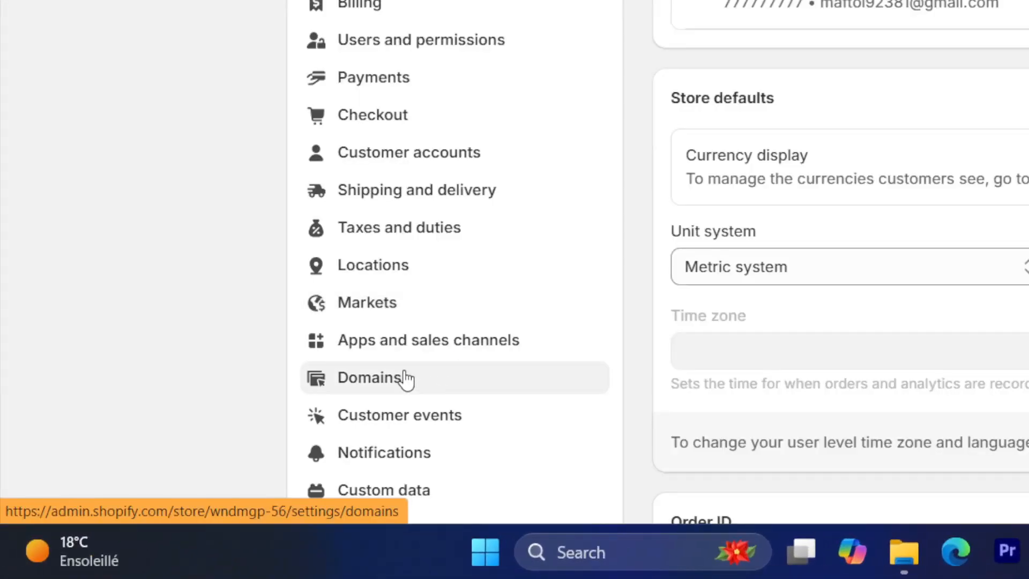
left_click(386, 357)
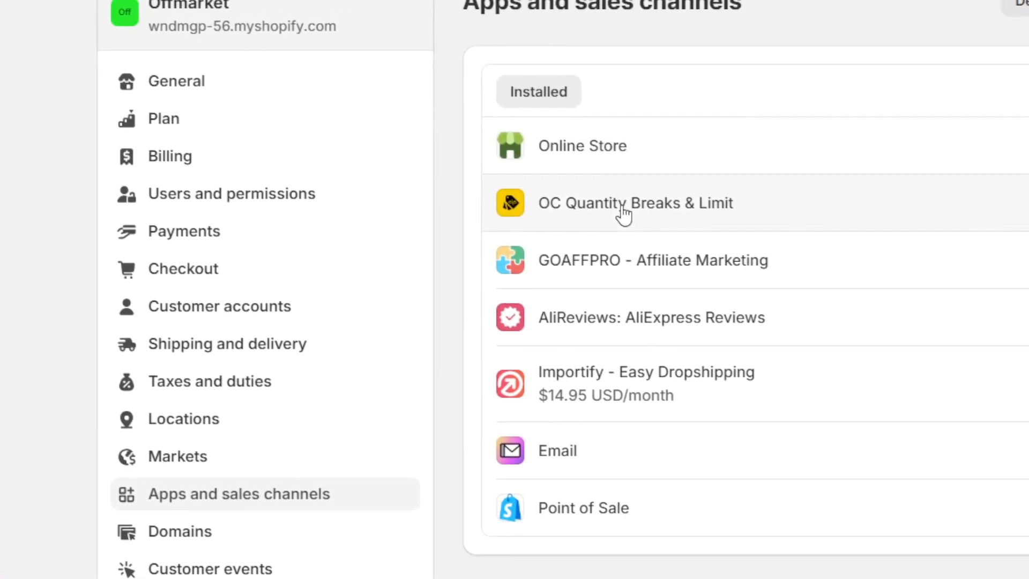
left_click(686, 117)
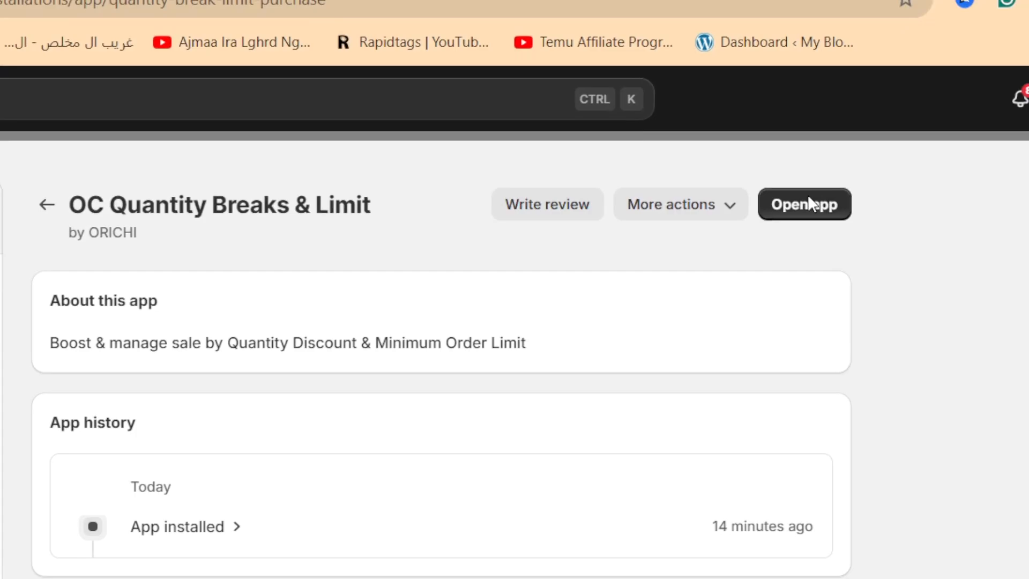
left_click(809, 196)
left_click(295, 2)
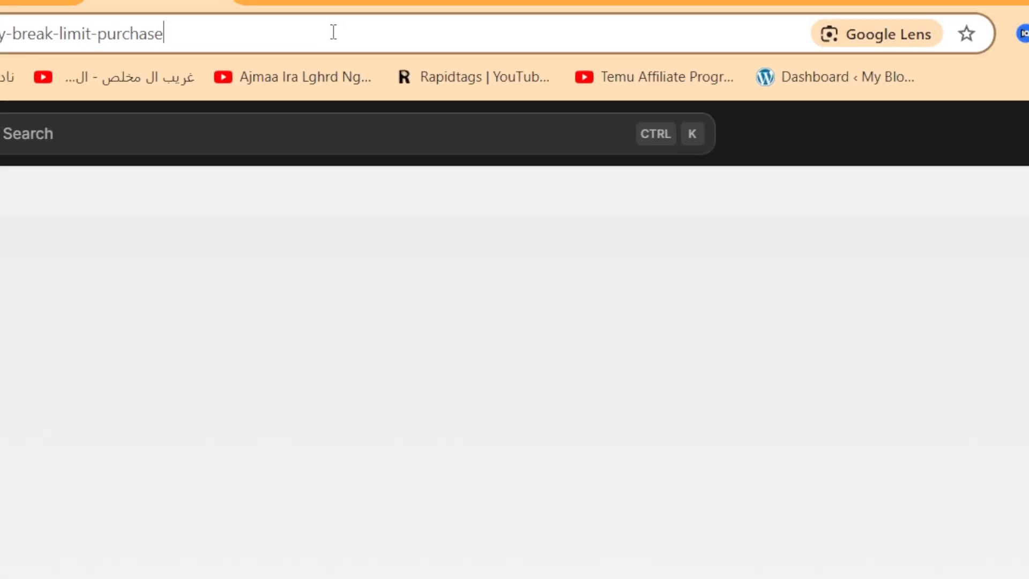
type("s")
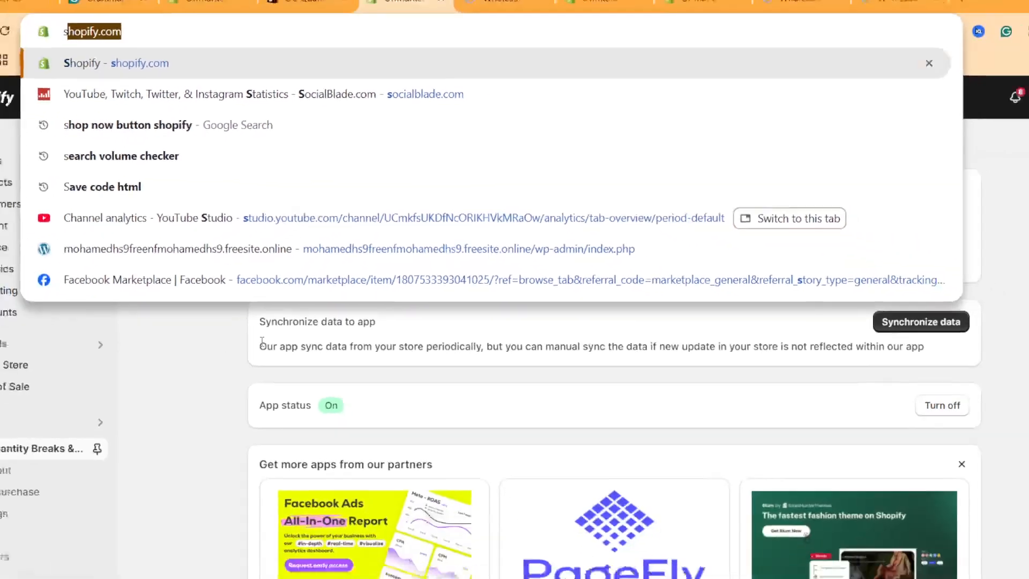
left_click(22, 527)
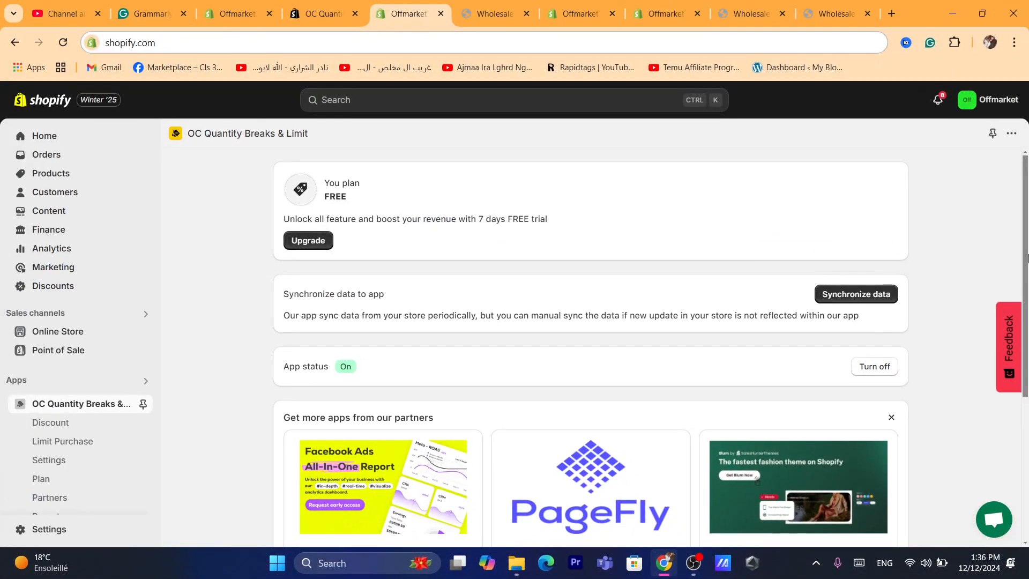
- Open the existing purchase limit of Wholesale Private Label Professional Liquid Natural Vegan for editing under Limit Purchase
scroll(1027, 258, "down", 4)
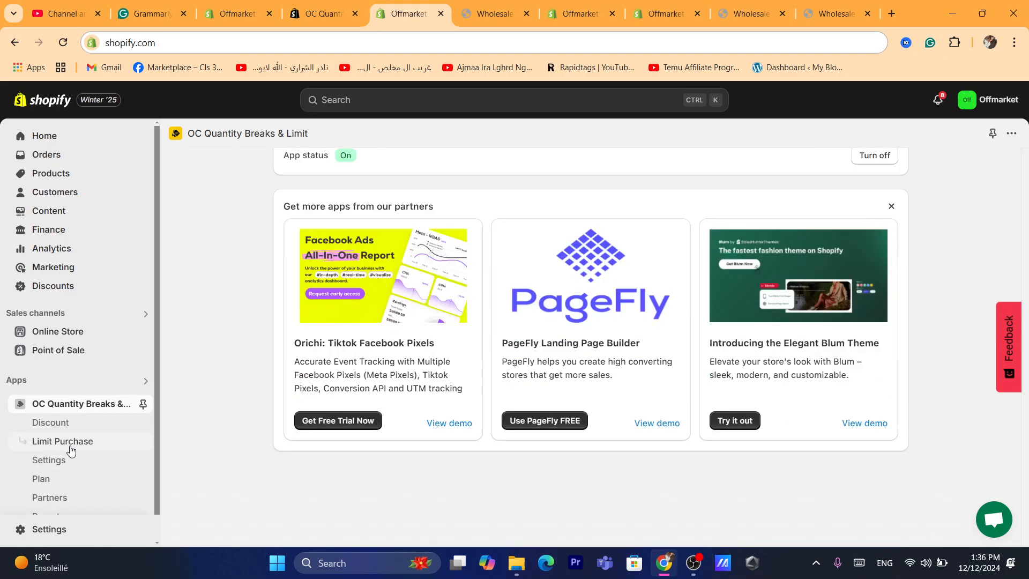
left_click(70, 445)
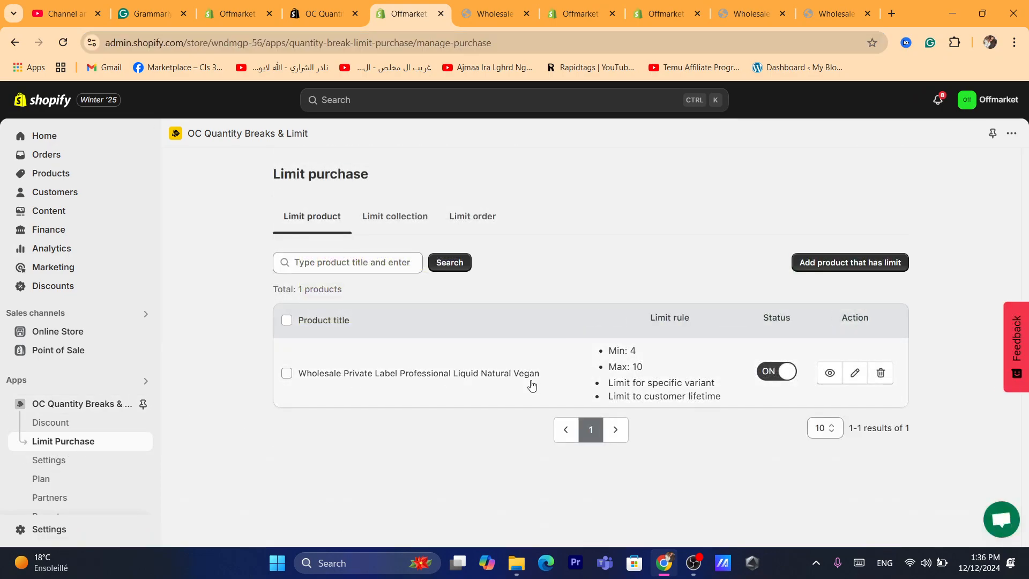
left_click(856, 373)
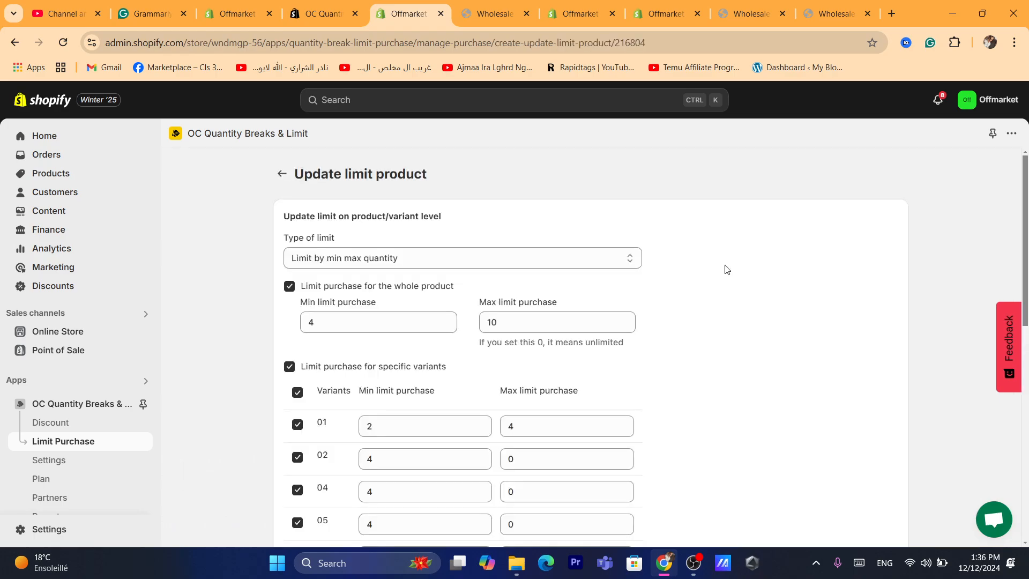
- Turn off Limit purchase for specific variants and enable it again
scroll(416, 287, "down", 1)
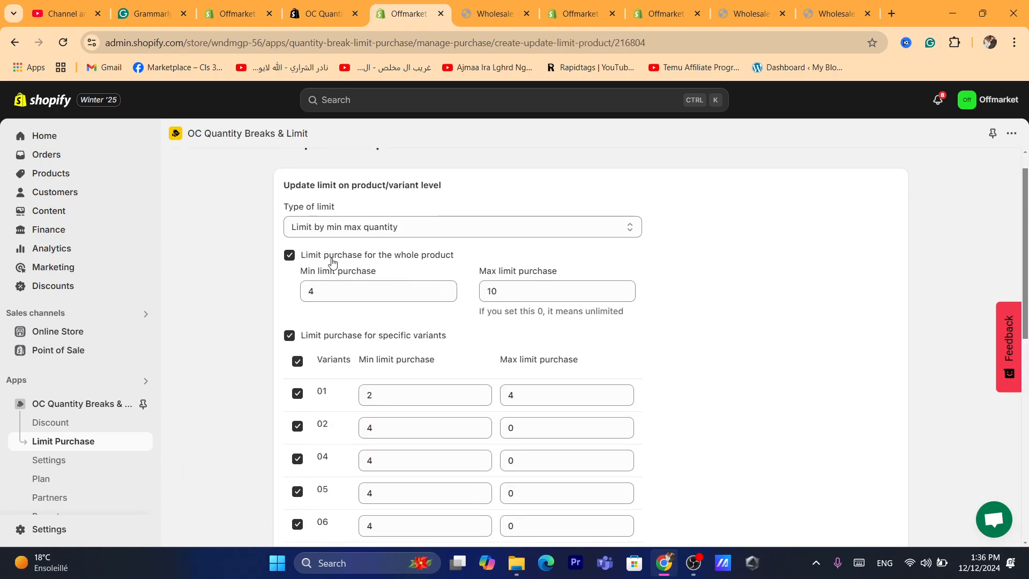
left_click(313, 338)
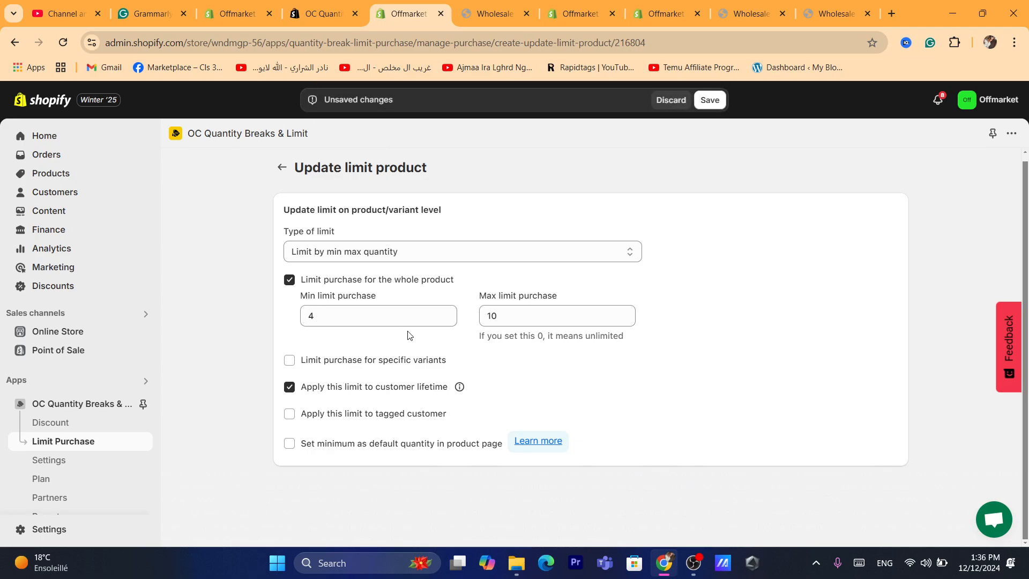
left_click(329, 365)
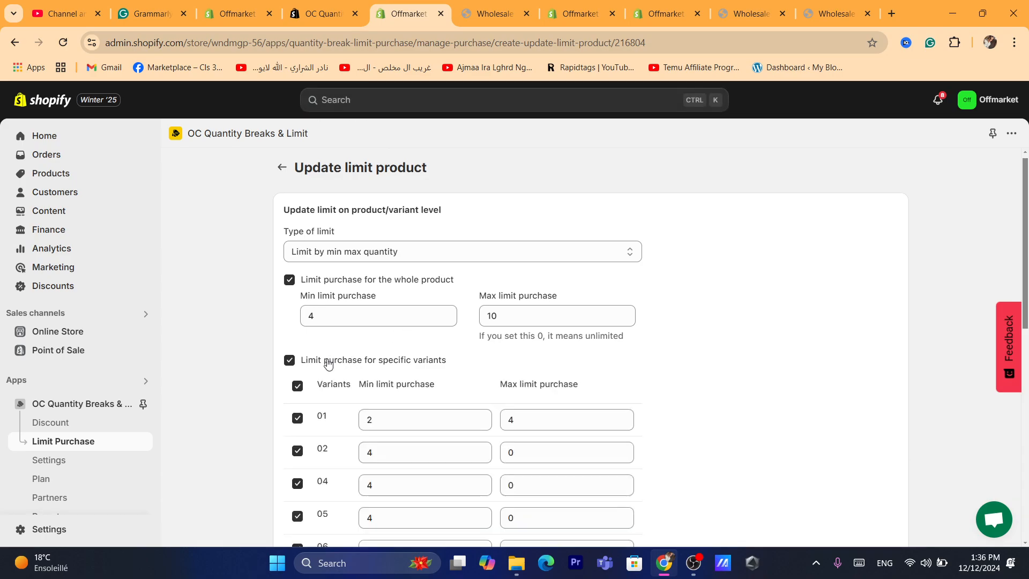
- Set the minimum limit purchase of variants 17 and 18 to 4 and save the product limit
double_click(394, 422)
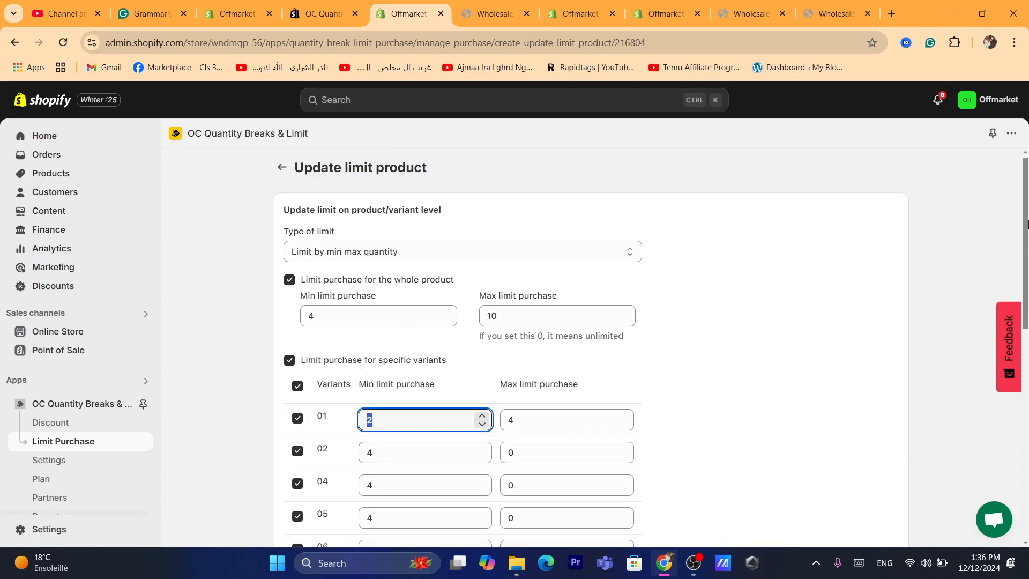
scroll(926, 283, "down", 2)
left_click(410, 324)
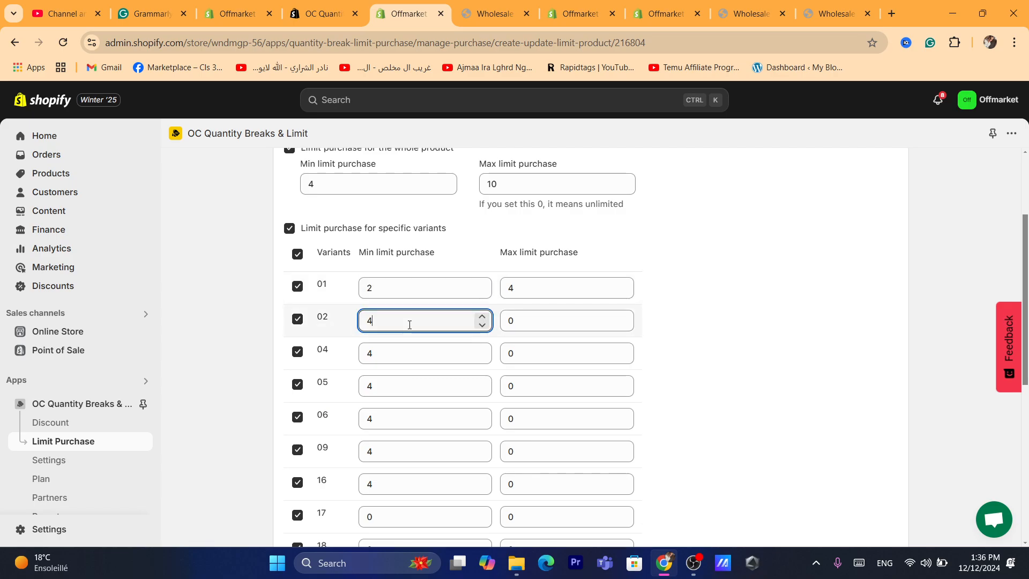
scroll(410, 325, "down", 2)
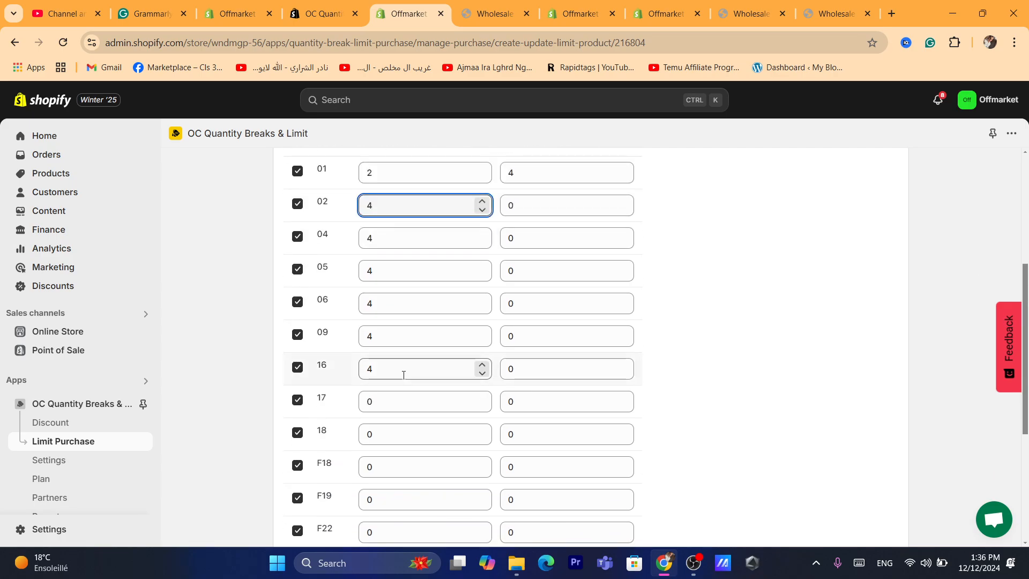
left_click(411, 409)
type("4")
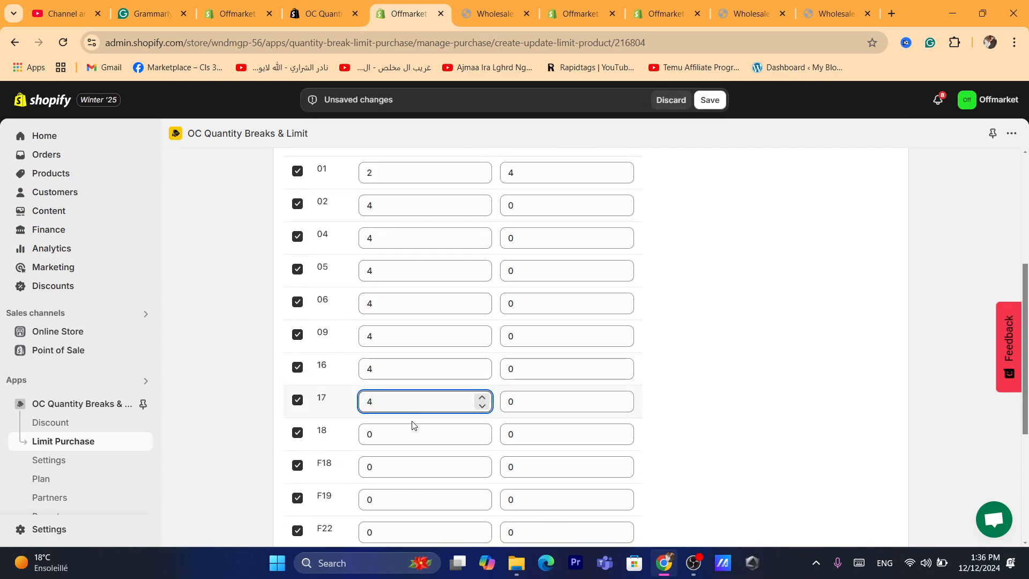
left_click(414, 426)
type("4")
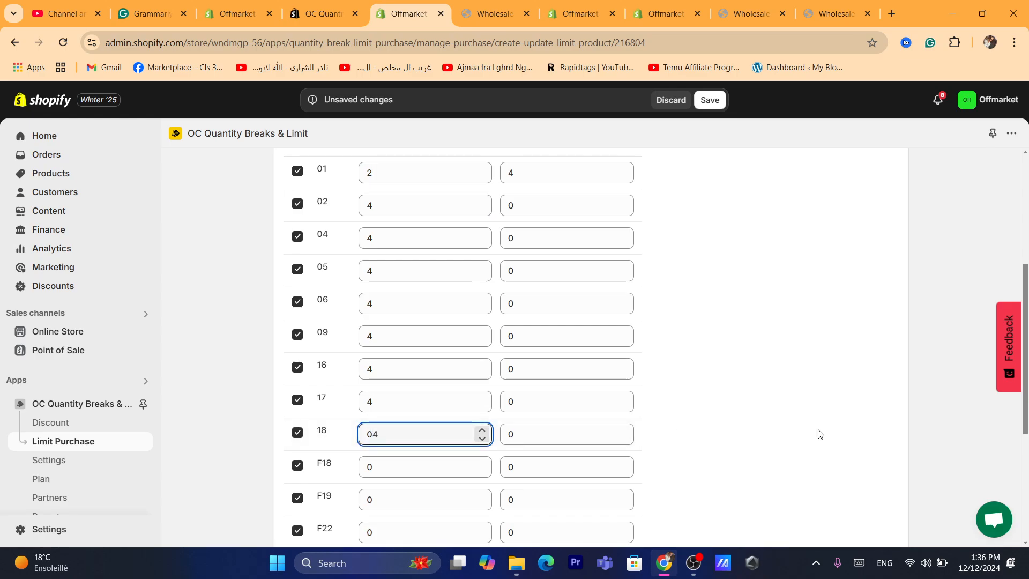
left_click_drag(1027, 434, 1020, 342)
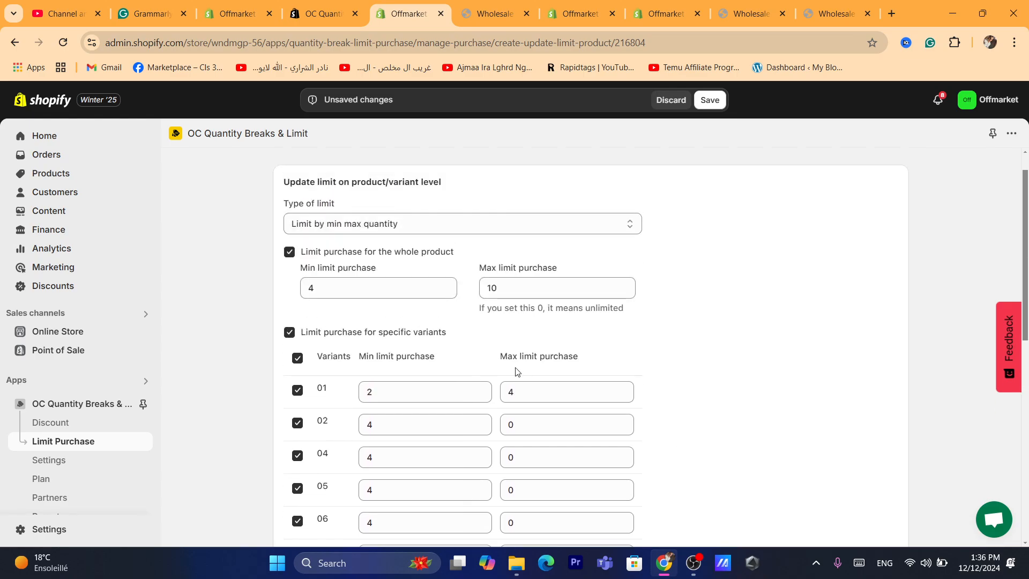
double_click(352, 291)
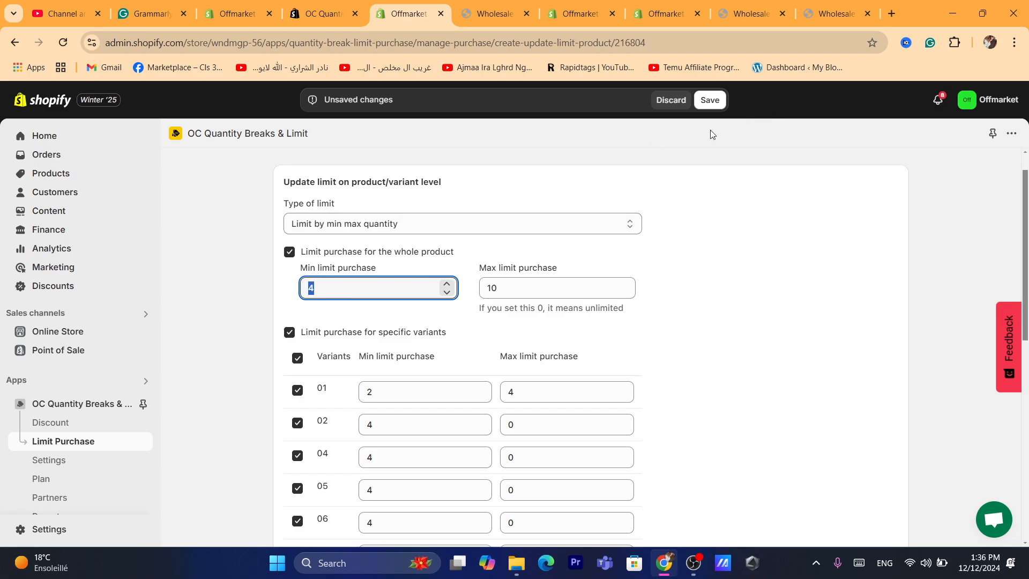
left_click(716, 108)
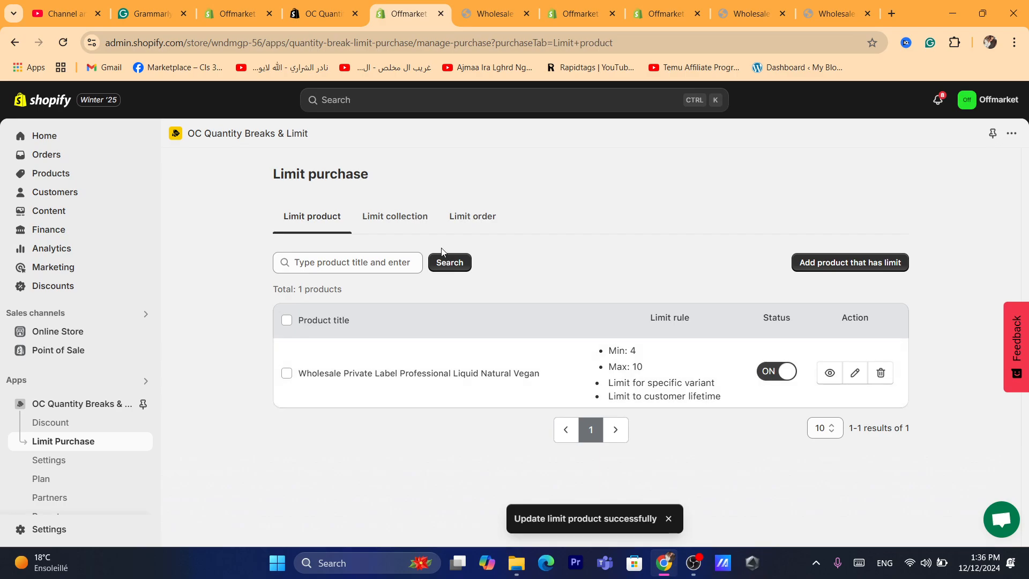
- Under Limit order, set the minimum total order value to 100 MAD and the maximum to 1000 MAD
left_click(473, 222)
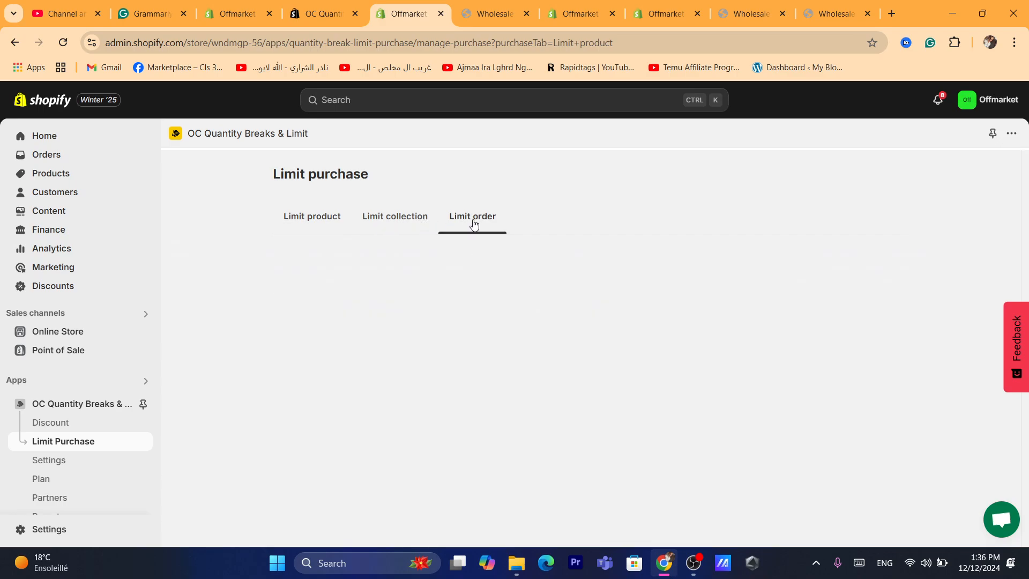
left_click(339, 340)
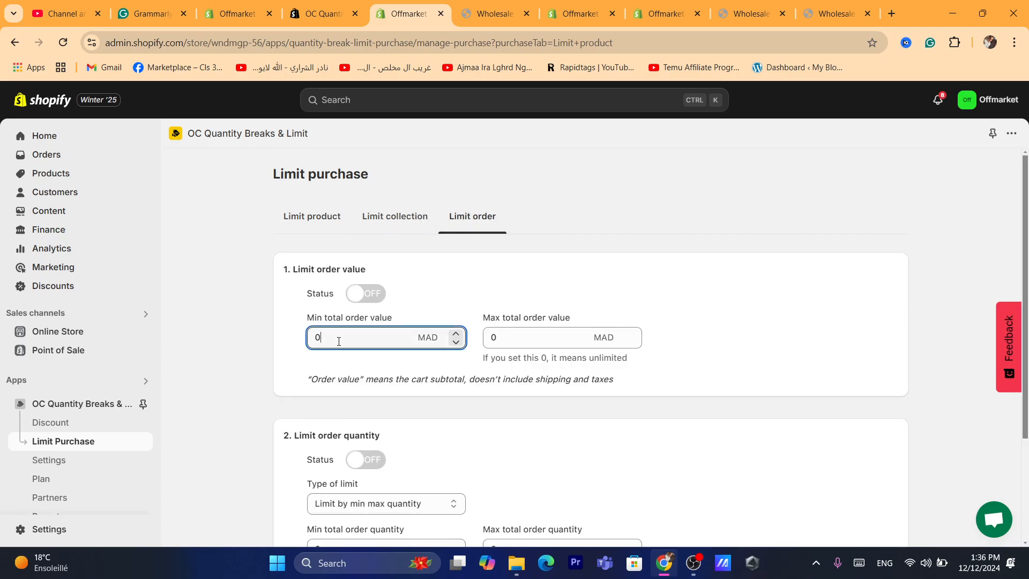
double_click(371, 346)
type("100")
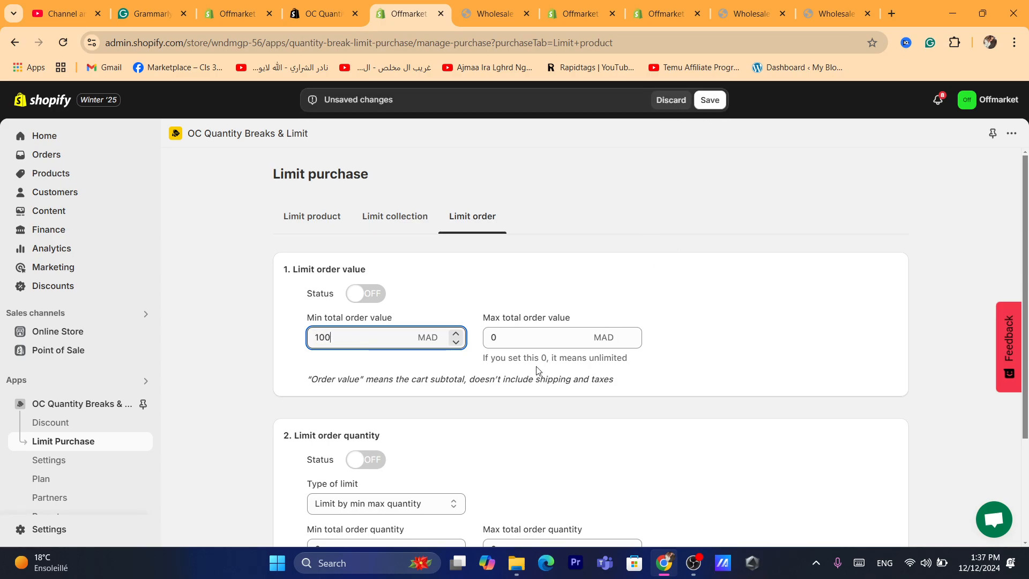
left_click(511, 342)
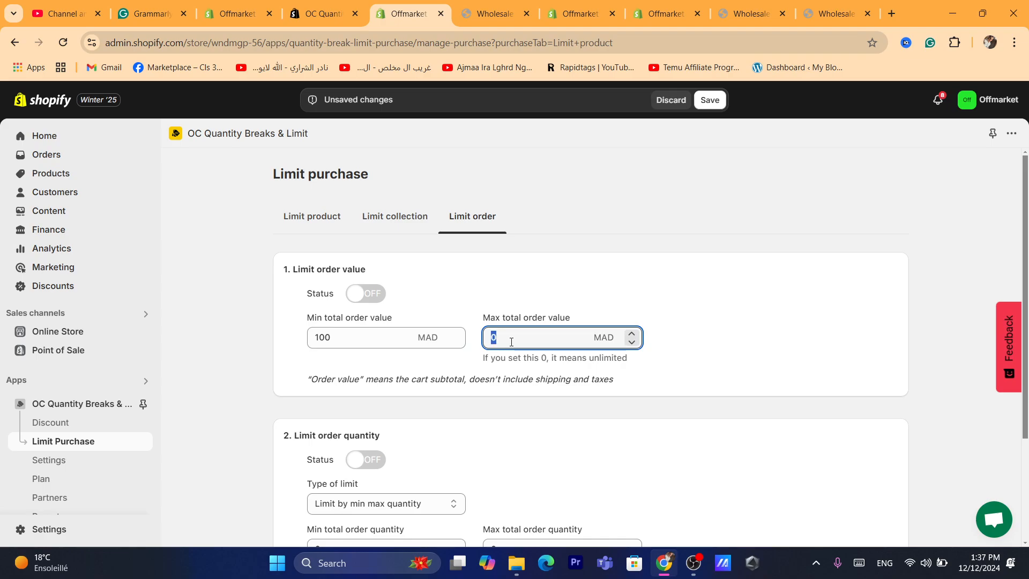
key("BackSpace")
type("1000")
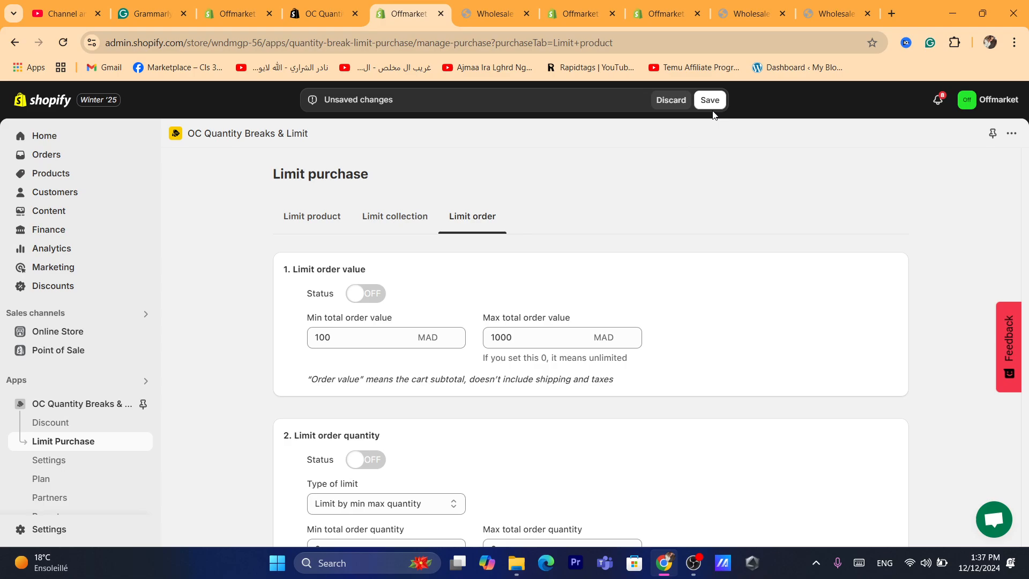
- Save the total order value limits and reload the product's storefront page
left_click(710, 99)
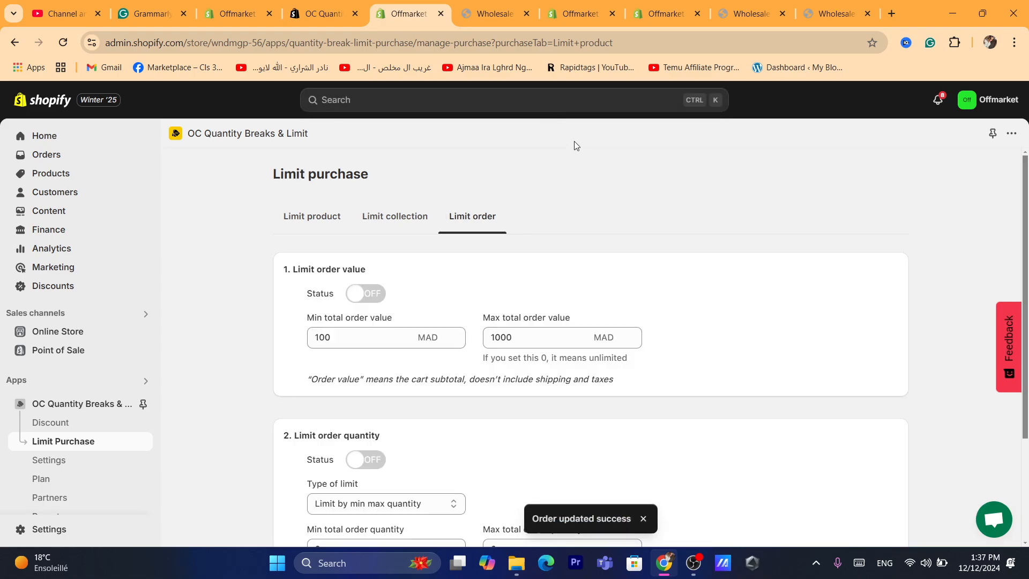
left_click(525, 5)
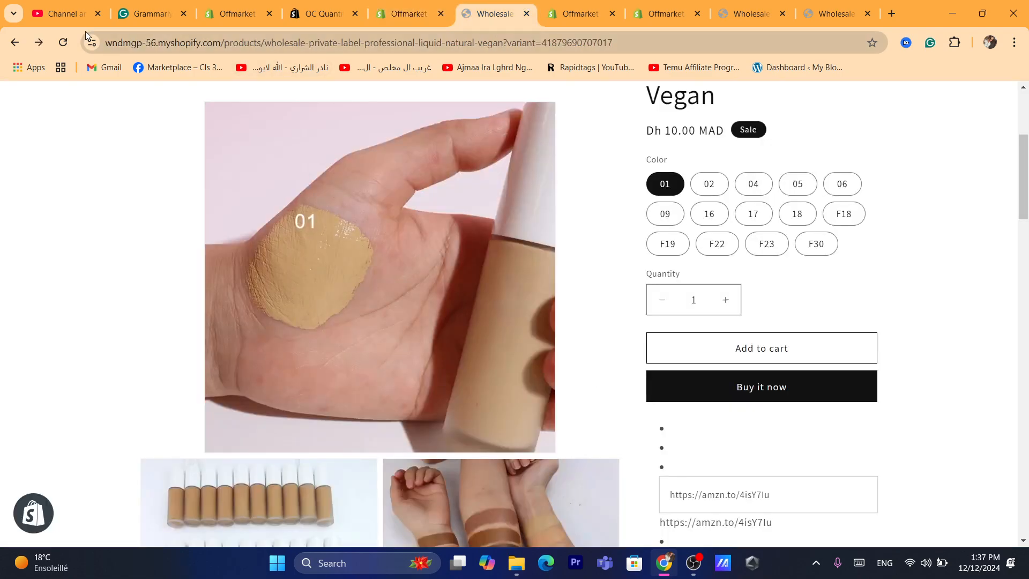
left_click(63, 42)
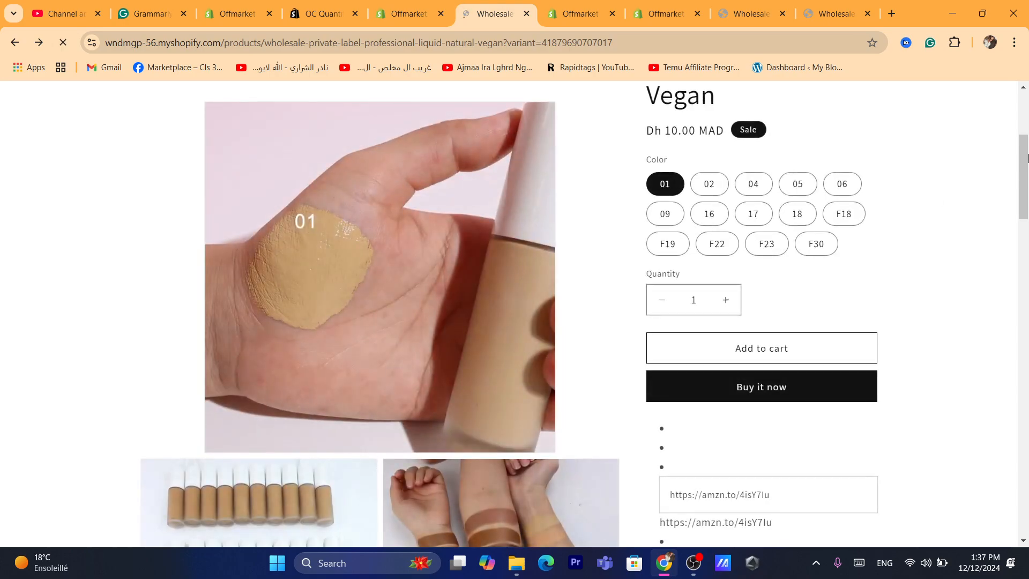
- Check the quantity limit message and the purchase limit table for color 01 on the product page
scroll(682, 188, "down", 5)
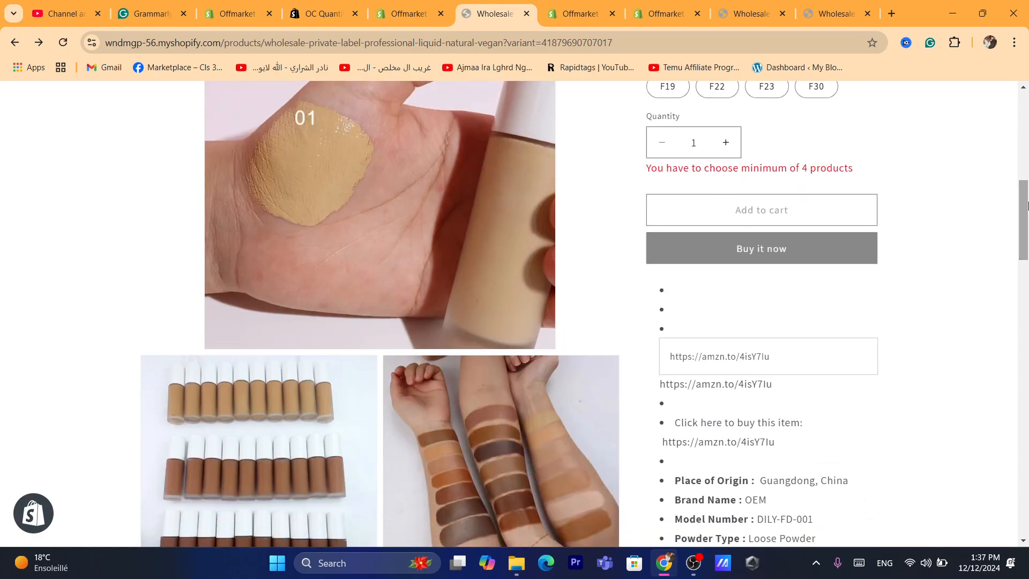
triple_click(697, 168)
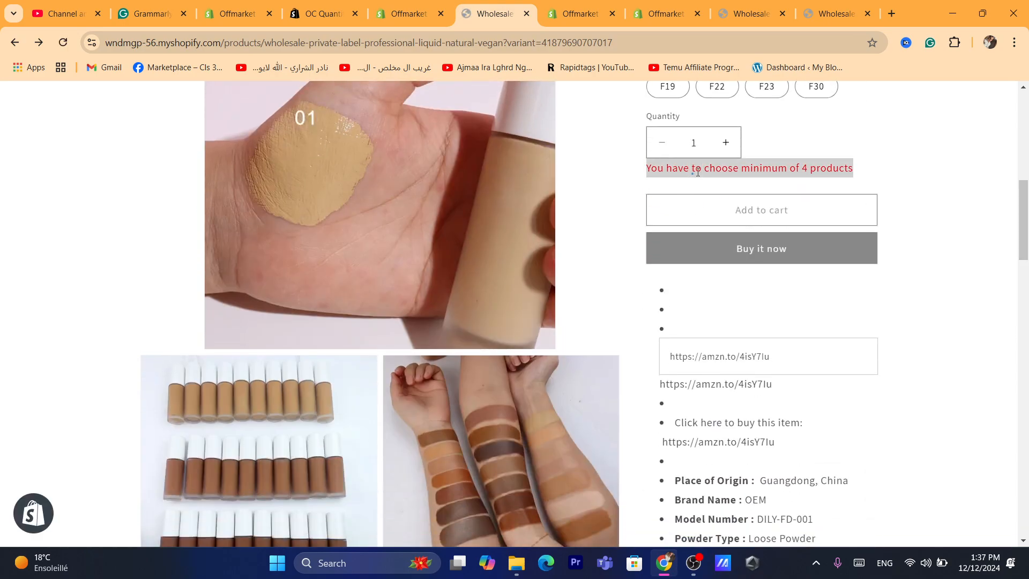
left_click(811, 168)
double_click(811, 168)
scroll(811, 167, "up", 5)
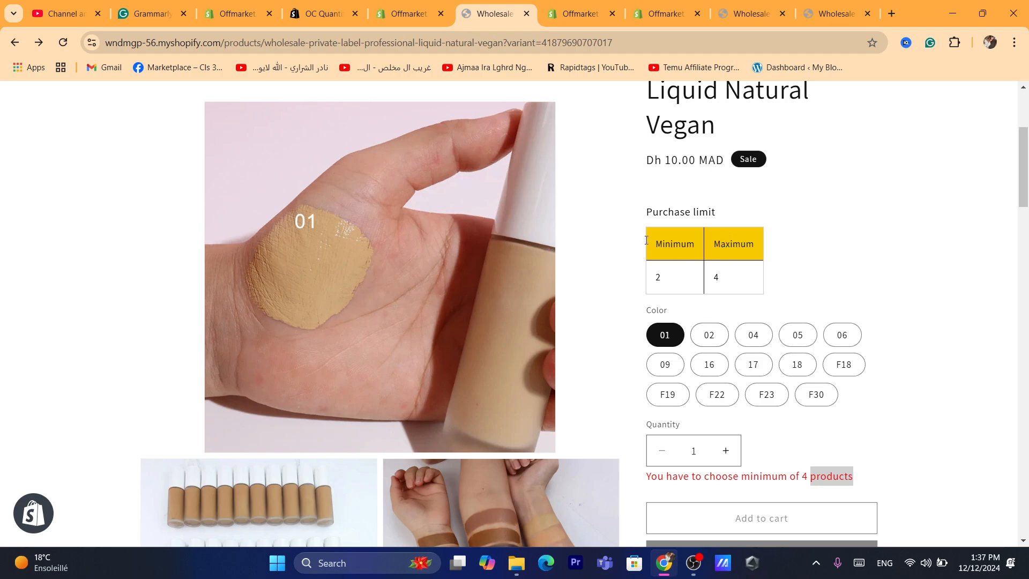
- Select colors 02, 04, F23 and F30 in turn and check the purchase limit shown for each variant
left_click(719, 352)
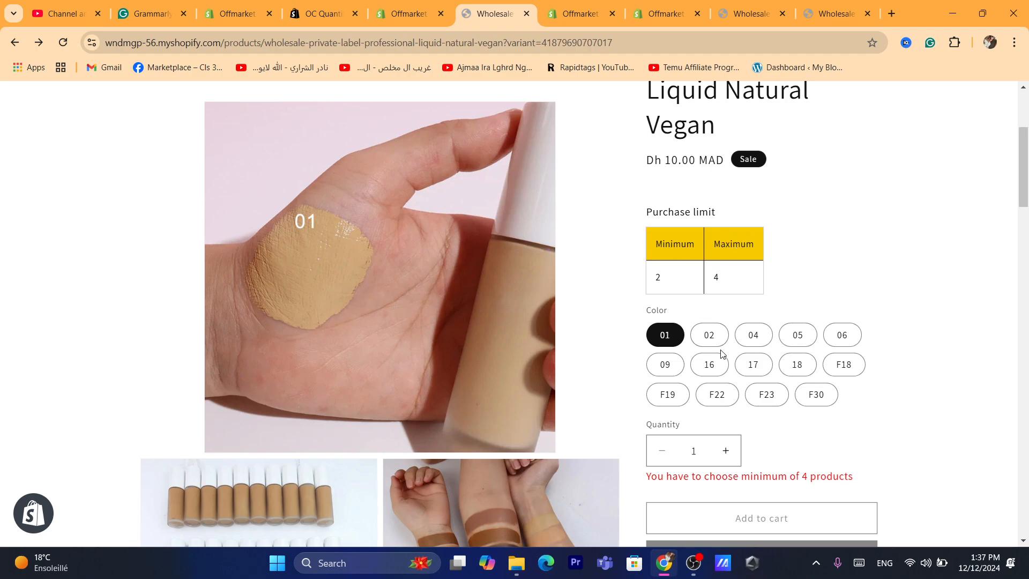
left_click(711, 335)
left_click(760, 341)
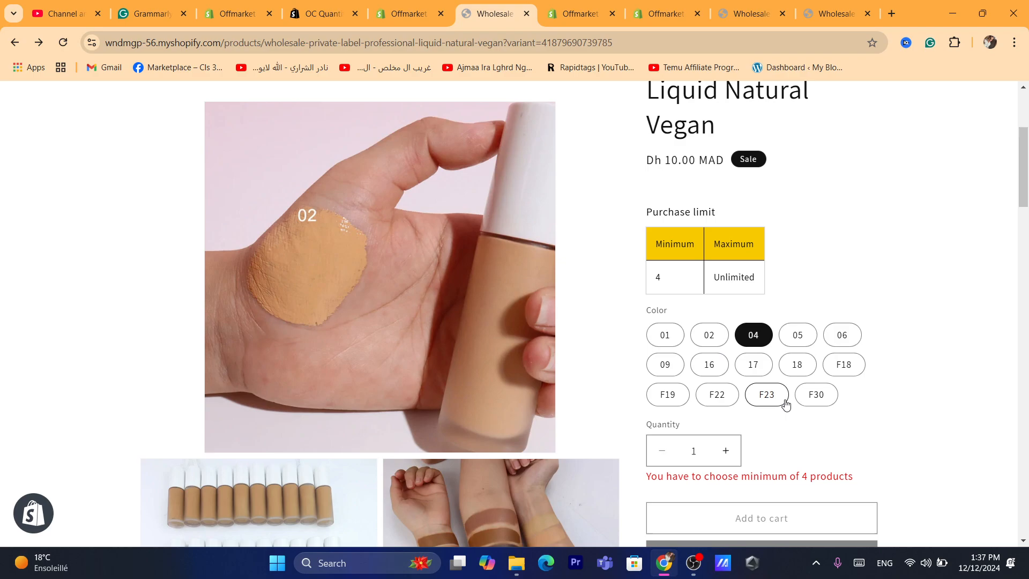
left_click(770, 402)
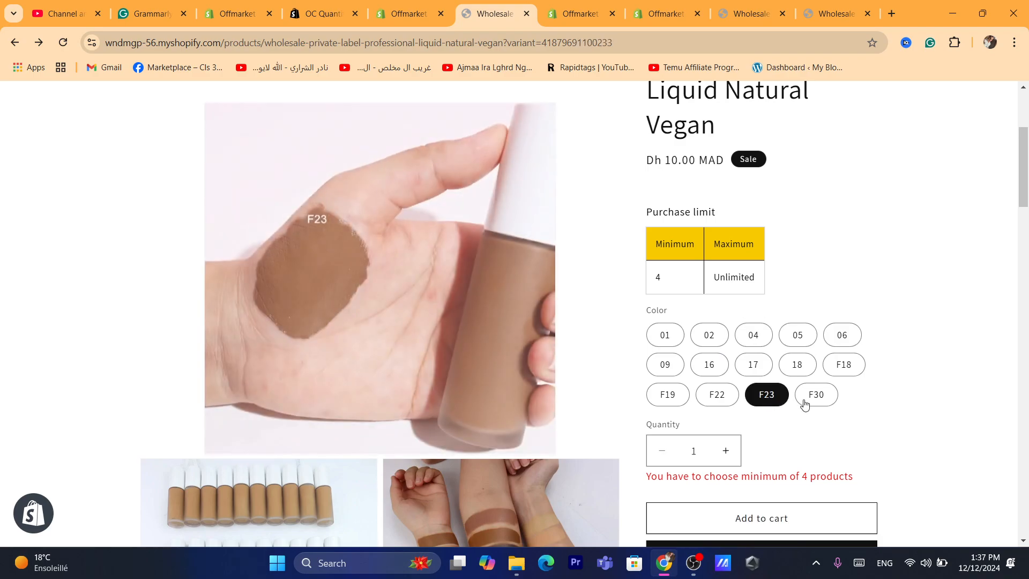
left_click(820, 400)
left_click(1023, 232)
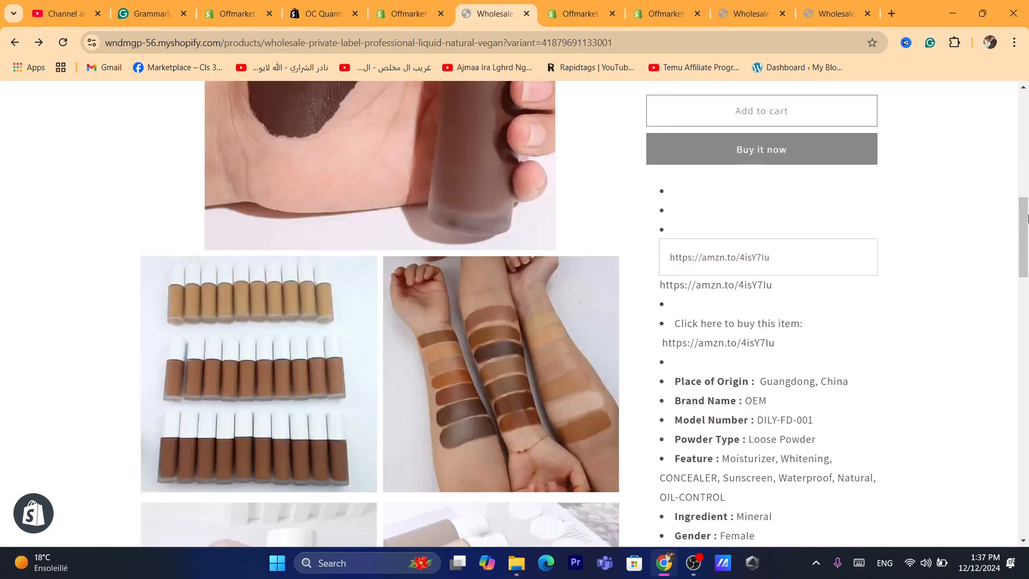
left_click_drag(1022, 230, 1019, 197)
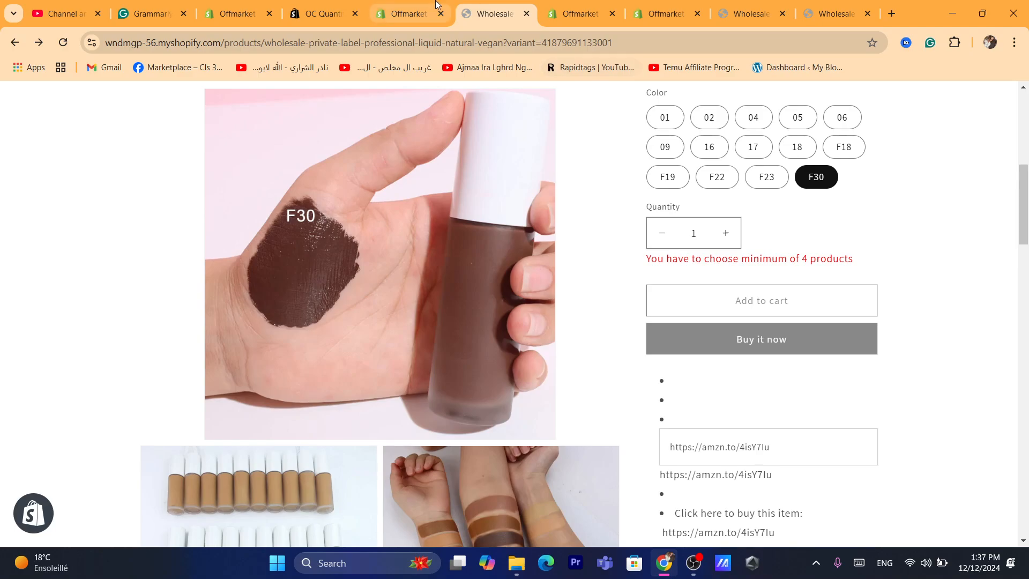
- Return to the app's Limit order settings and review the minimum and maximum total order values
left_click(409, 14)
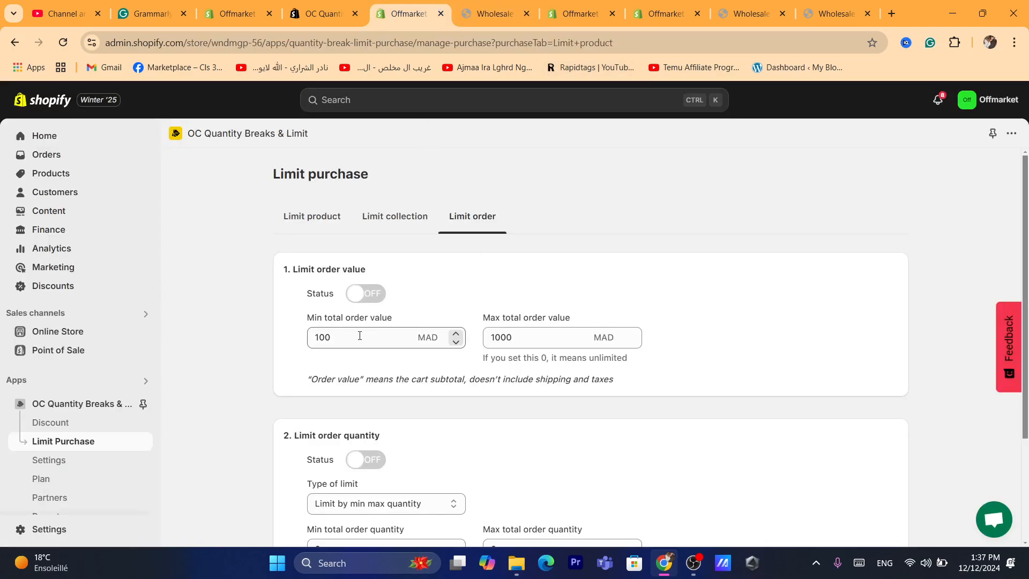
double_click(344, 342)
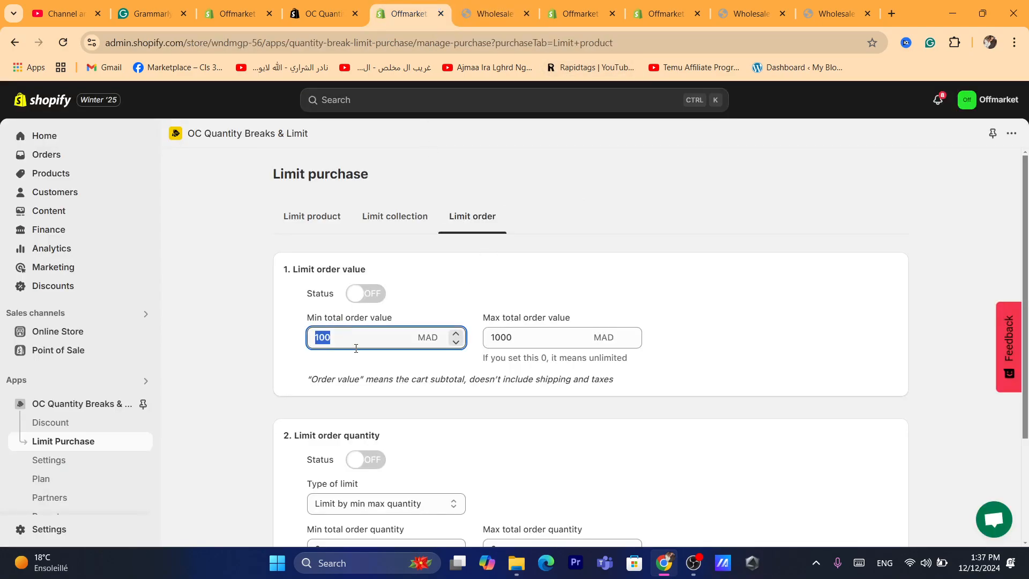
double_click(531, 342)
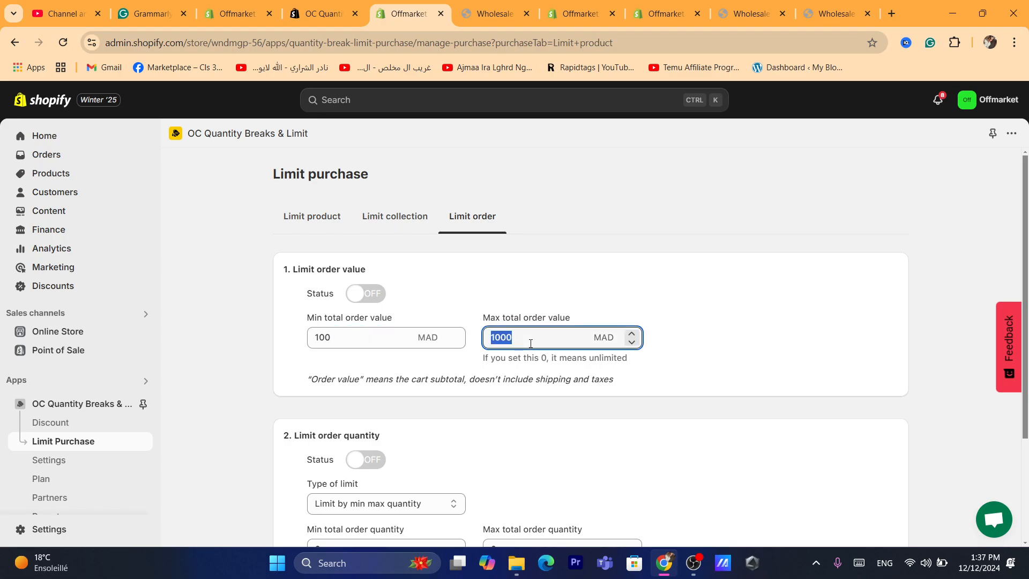